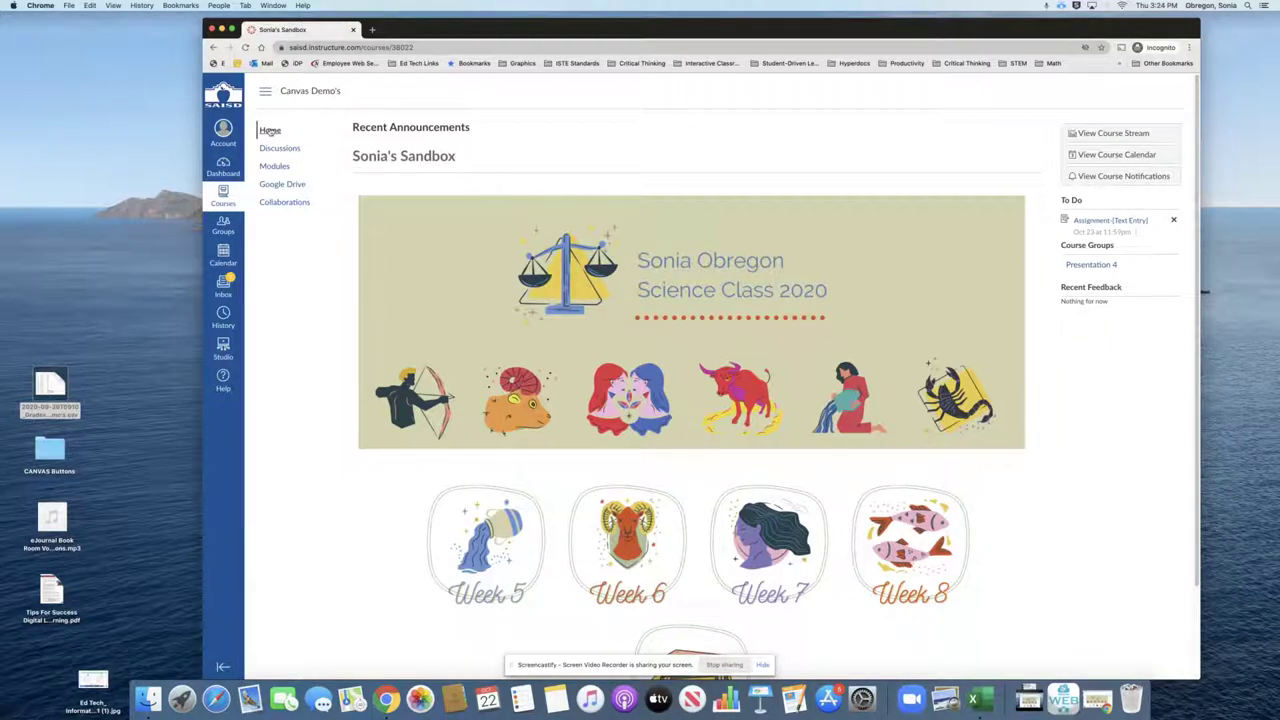
- Open Assignment-[Text Entry] from the Formative Assessments in Canvas module and start a submission
{"action": "left_click", "coordinate": [274, 166]}
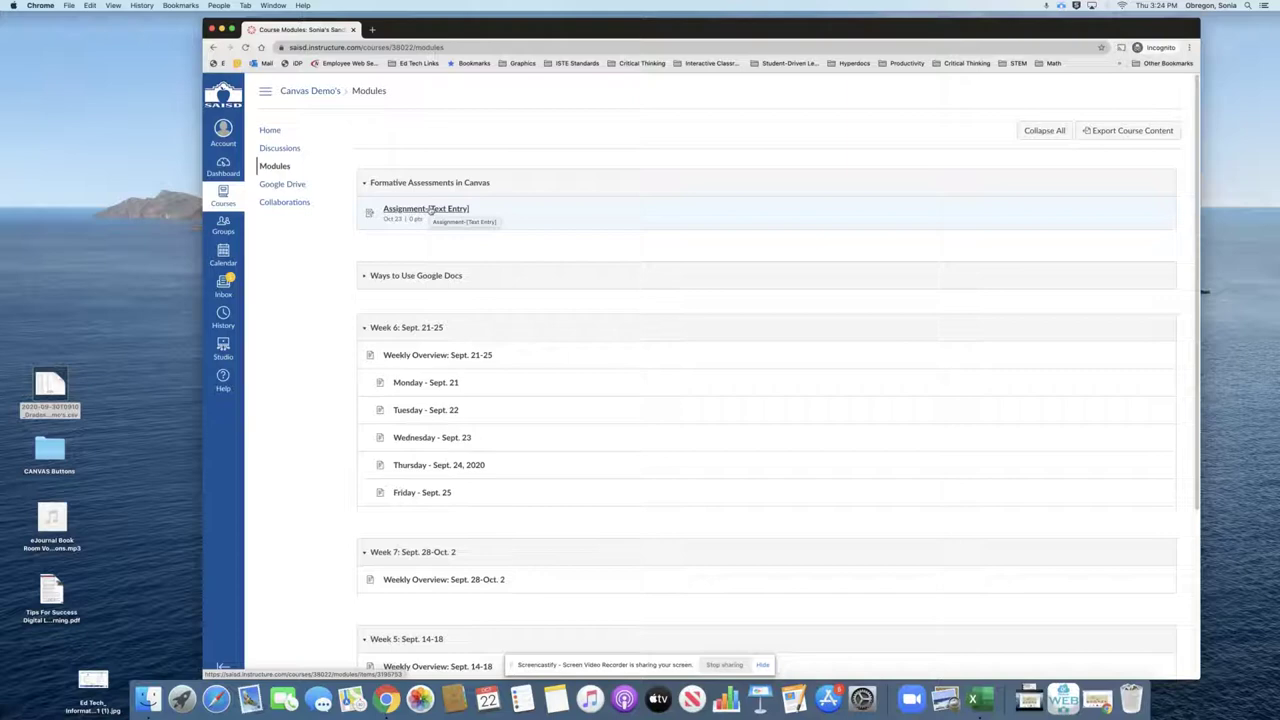
{"action": "left_click", "coordinate": [434, 209]}
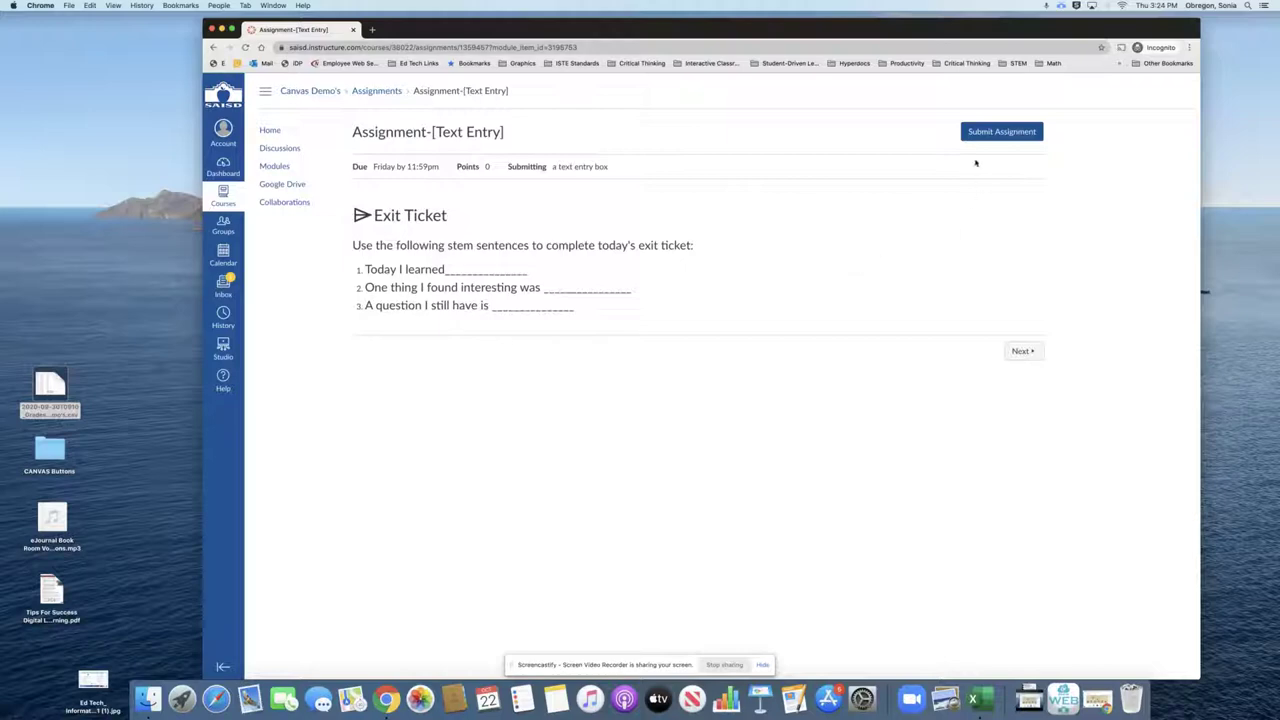
{"action": "left_click", "coordinate": [997, 131]}
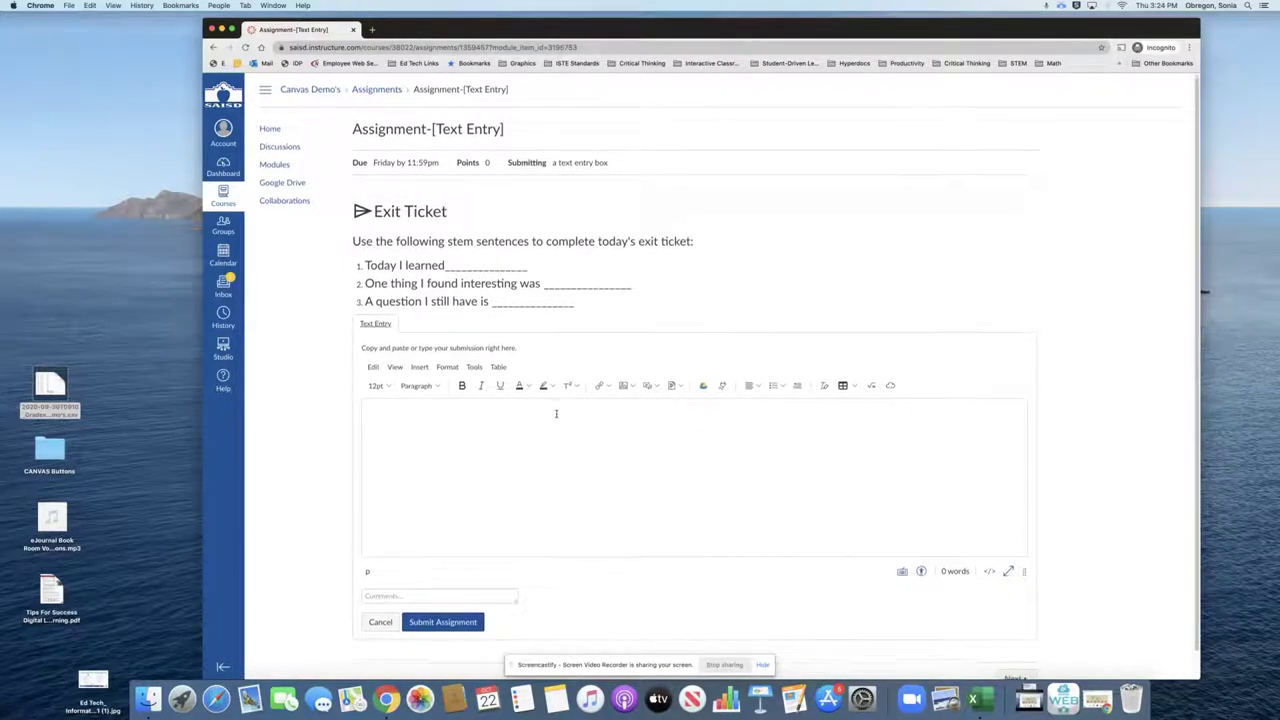
- Copy the three exit ticket stem sentences from the assignment instructions into the text entry box
{"action": "scroll", "coordinate": [554, 414], "scroll_direction": "down", "scroll_amount": 1}
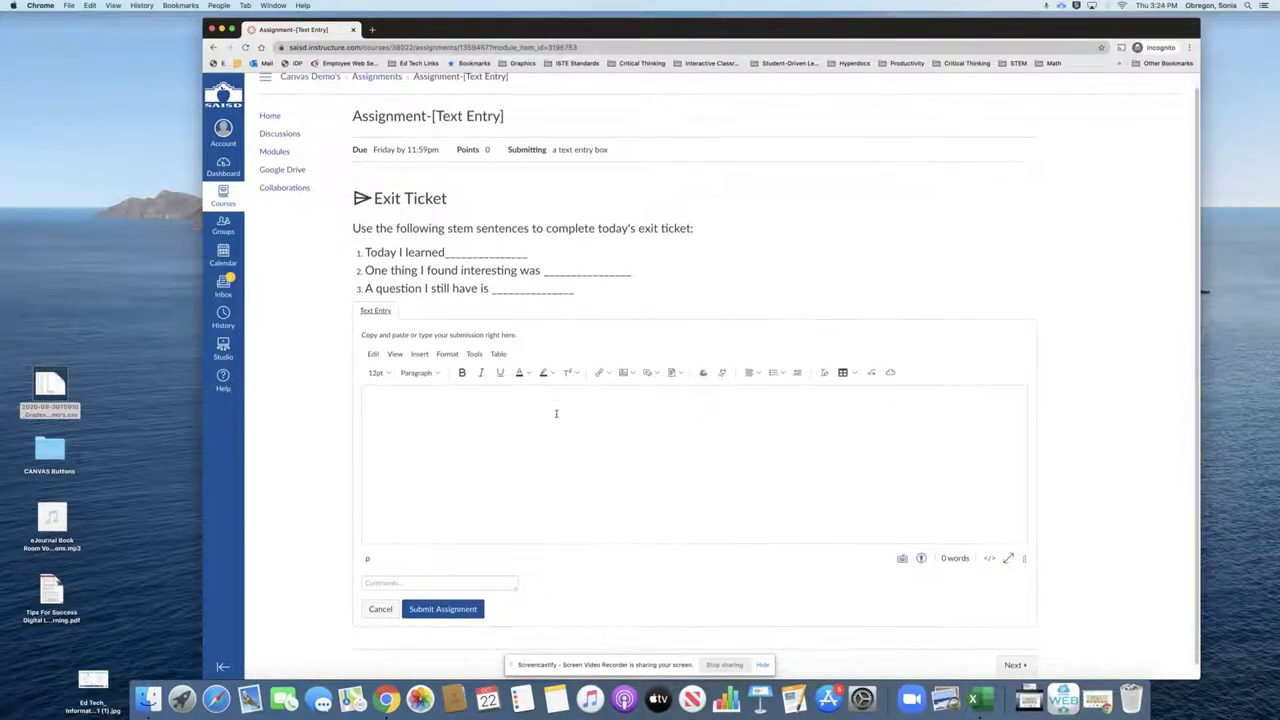
{"action": "left_click", "coordinate": [385, 397]}
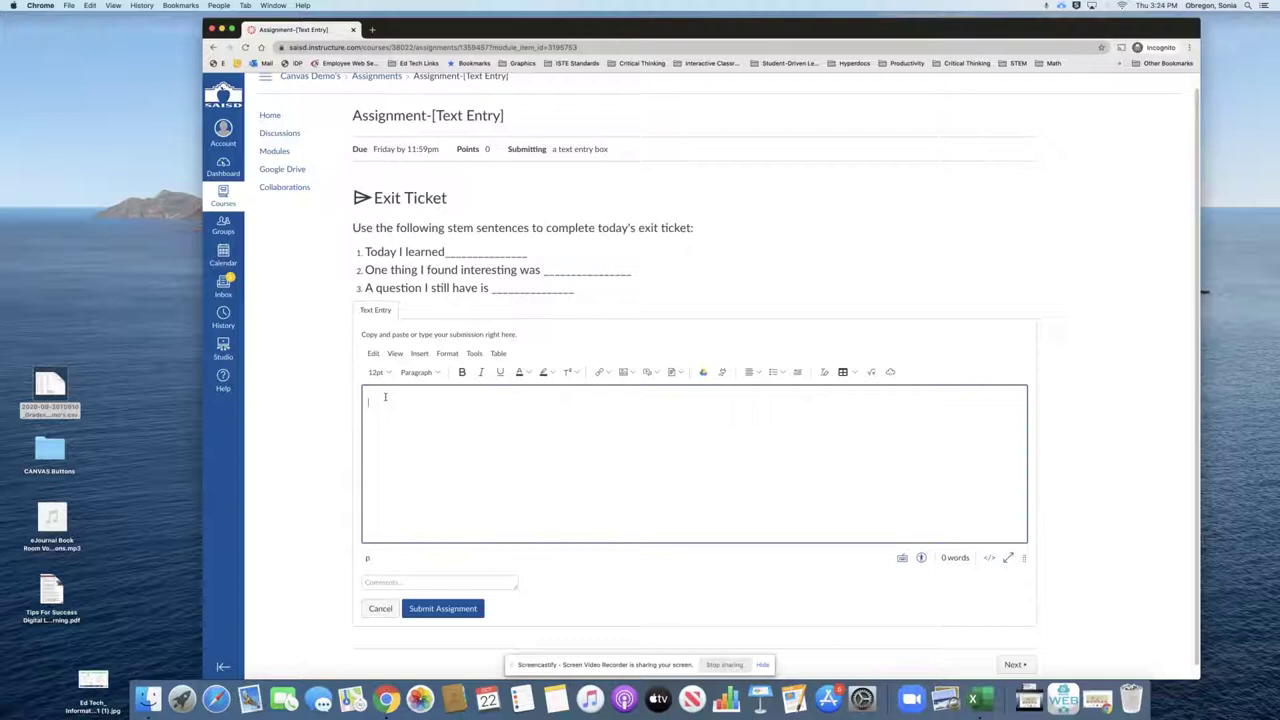
{"action": "left_click_drag", "start_coordinate": [576, 292], "coordinate": [360, 254]}
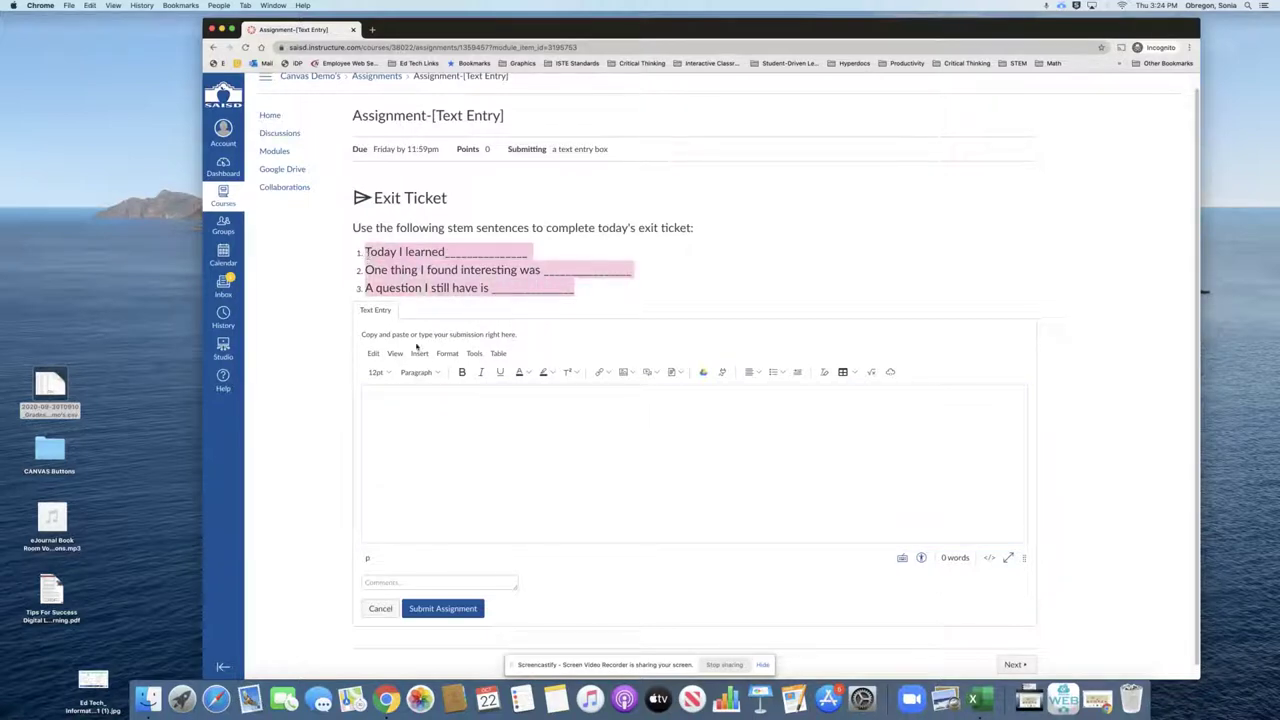
{"action": "left_click", "coordinate": [382, 397]}
{"action": "type", "text": "Today I learned_______________ One thing I found interesting was _______________ A question I still have is _______________"}
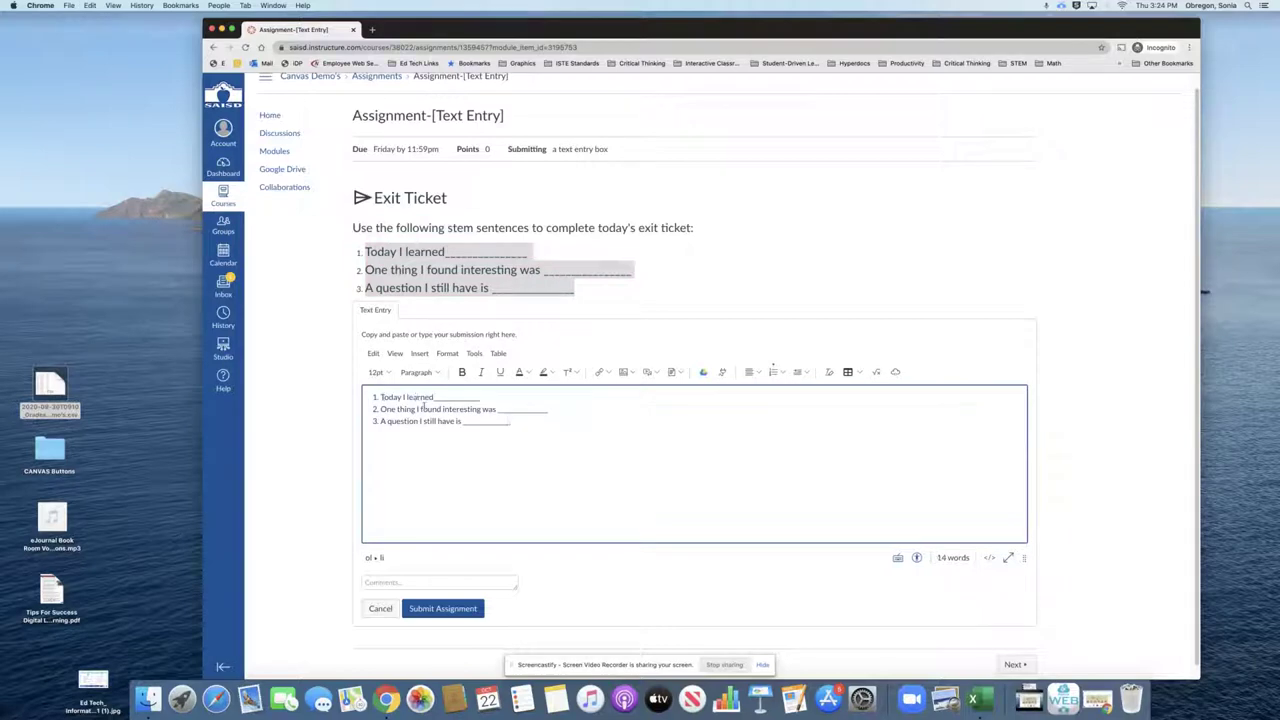
- Fill the first two stem blanks with "about genetics." and "there are dominant and recessive traits."
{"action": "left_click_drag", "start_coordinate": [482, 397], "coordinate": [433, 399]}
{"action": "key", "text": "BackSpace"}
{"action": "type", "text": "about geneti"}
{"action": "type", "text": "vs."}
{"action": "left_click_drag", "start_coordinate": [548, 409], "coordinate": [497, 409]}
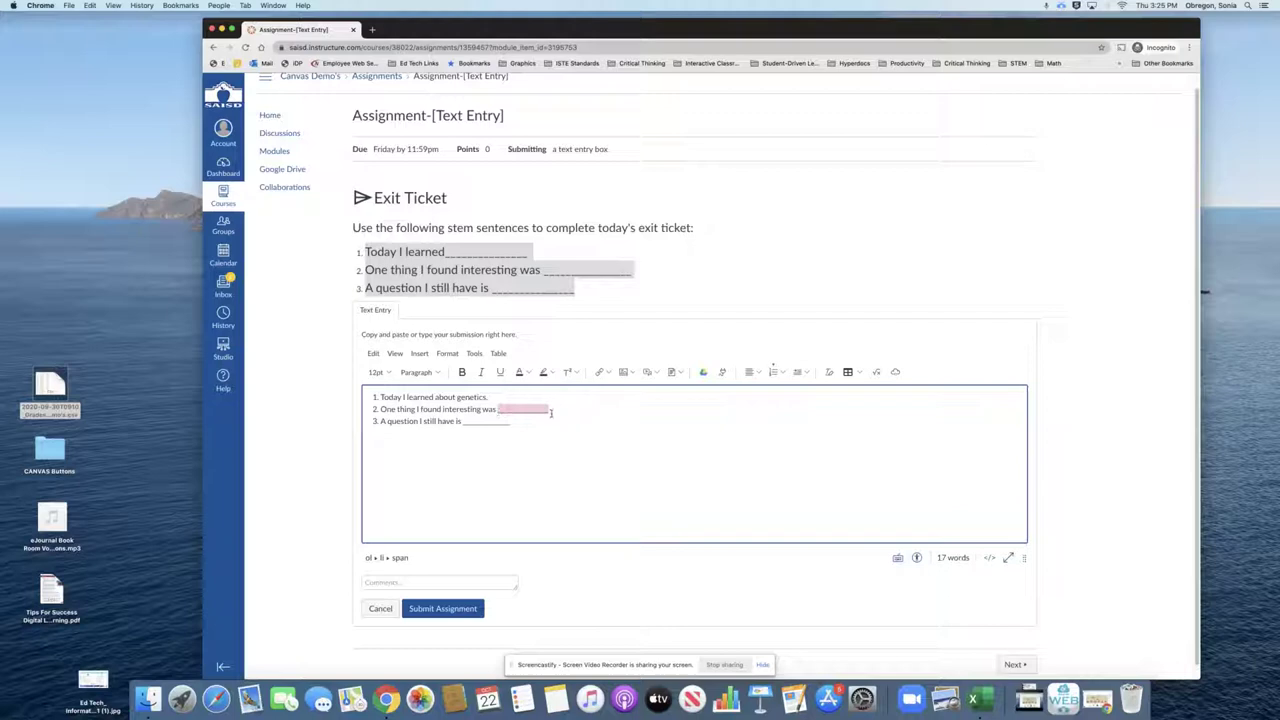
{"action": "type", "text": "there are dominant and ("}
{"action": "type", "text": "ecessive traits."}
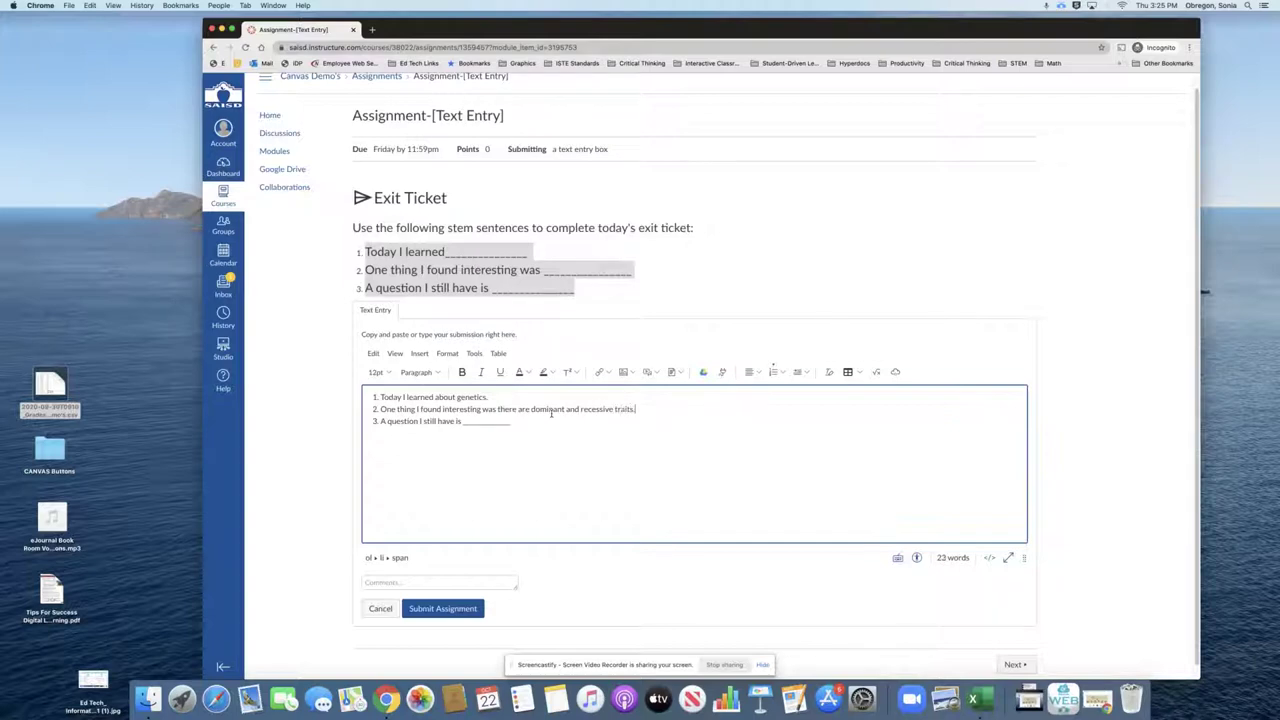
- Fill the third stem blank with "how to fill out a punnet square." and submit the assignment
{"action": "left_click_drag", "start_coordinate": [510, 421], "coordinate": [461, 424]}
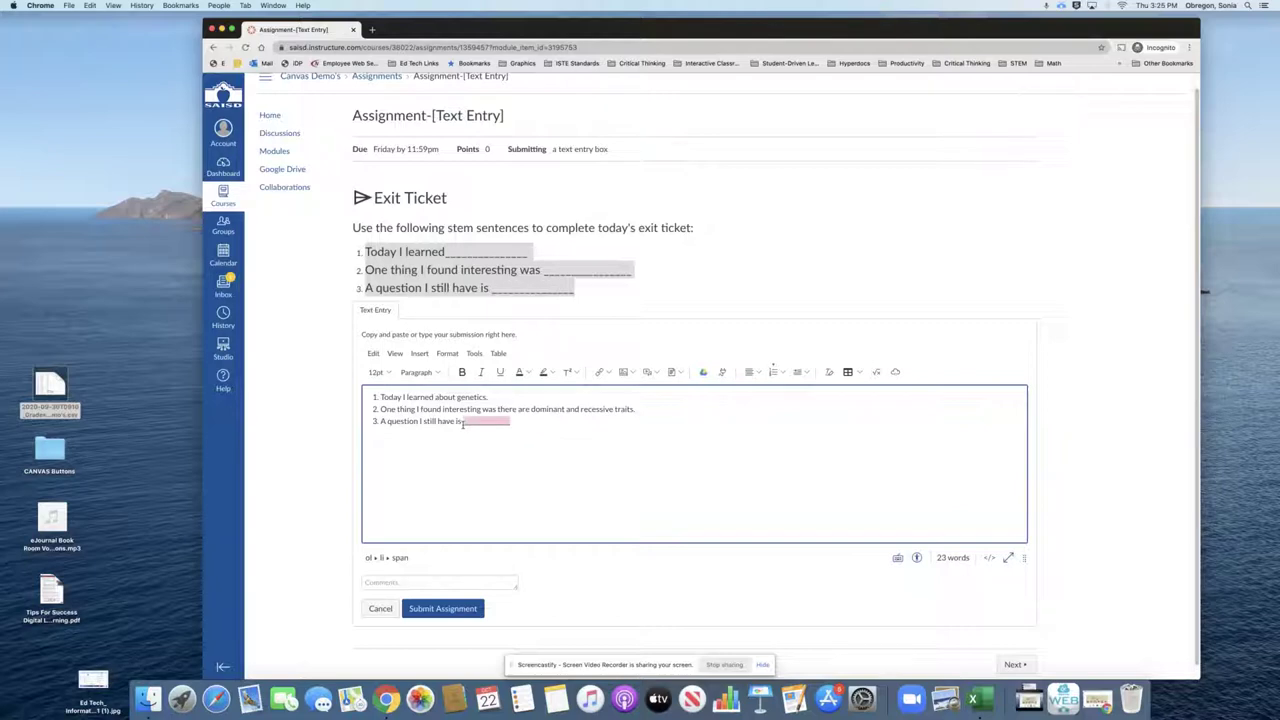
{"action": "type", "text": "how to fill out a punnett square."}
{"action": "left_click", "coordinate": [441, 609]}
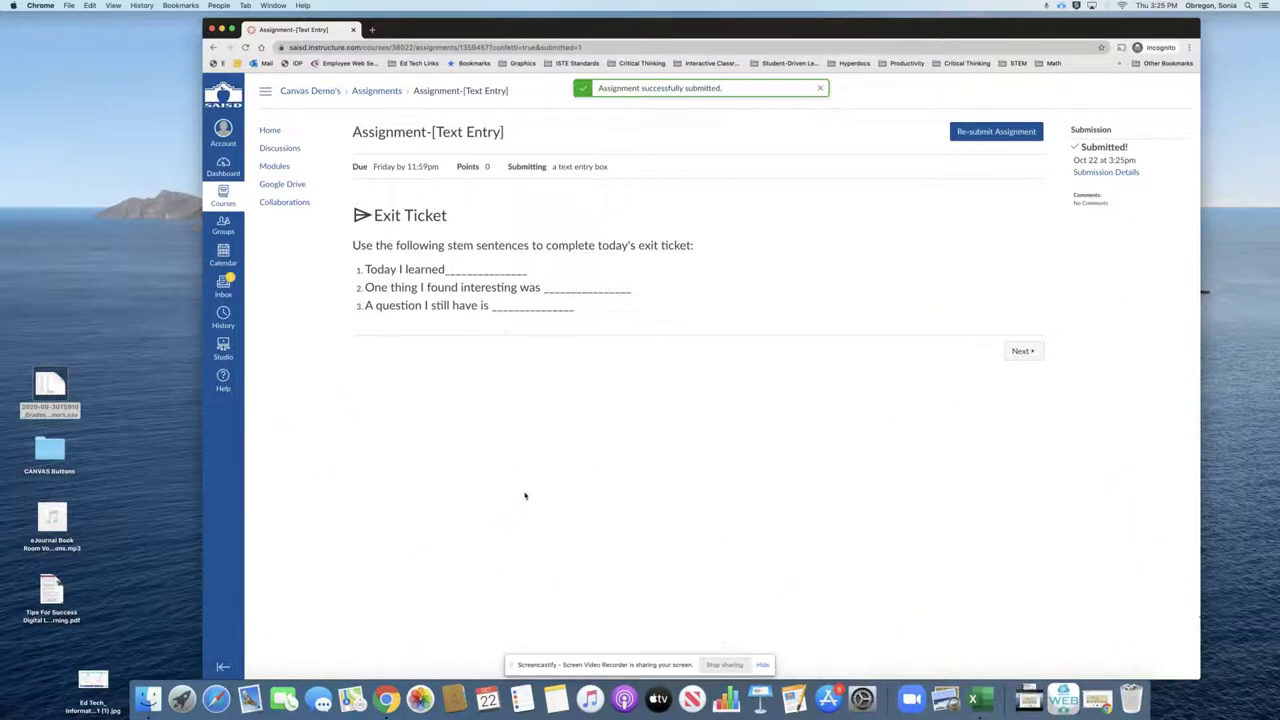
- Switch to the teacher's browser window and open Assignment-[Text Entry] from Modules in SpeedGrader
{"action": "key", "text": "super+w"}
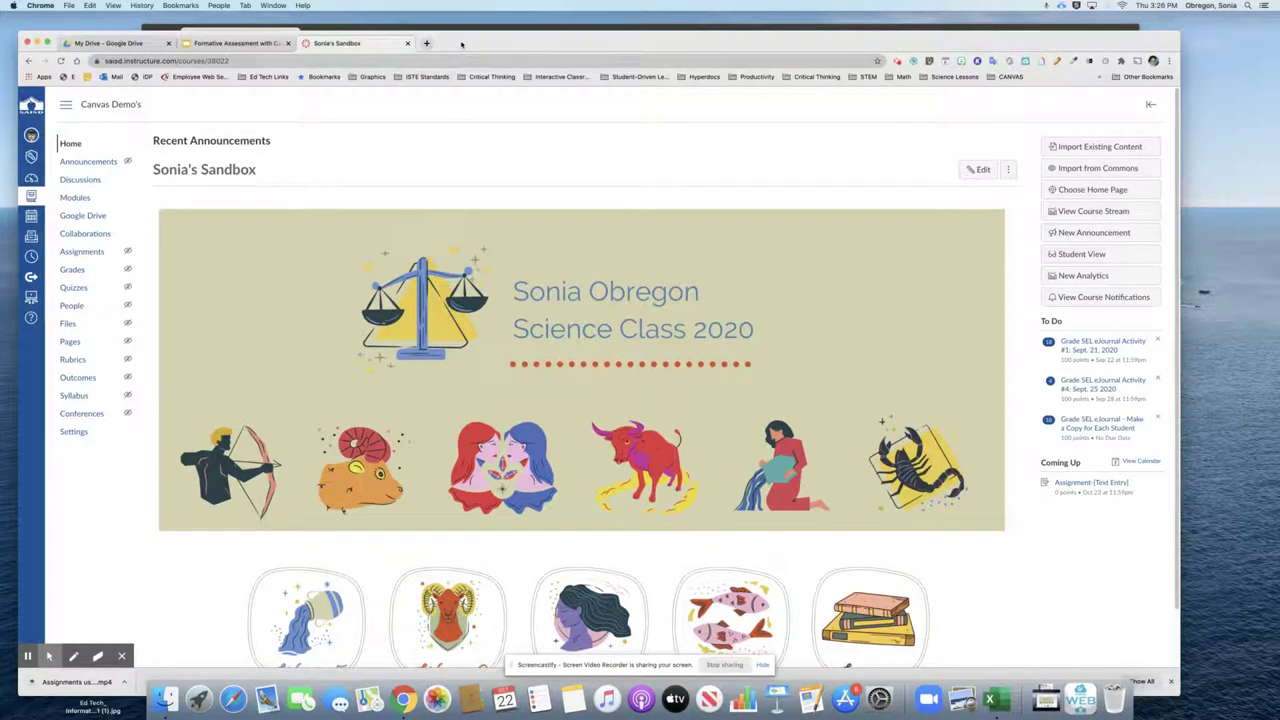
{"action": "left_click_drag", "start_coordinate": [463, 47], "coordinate": [475, 45]}
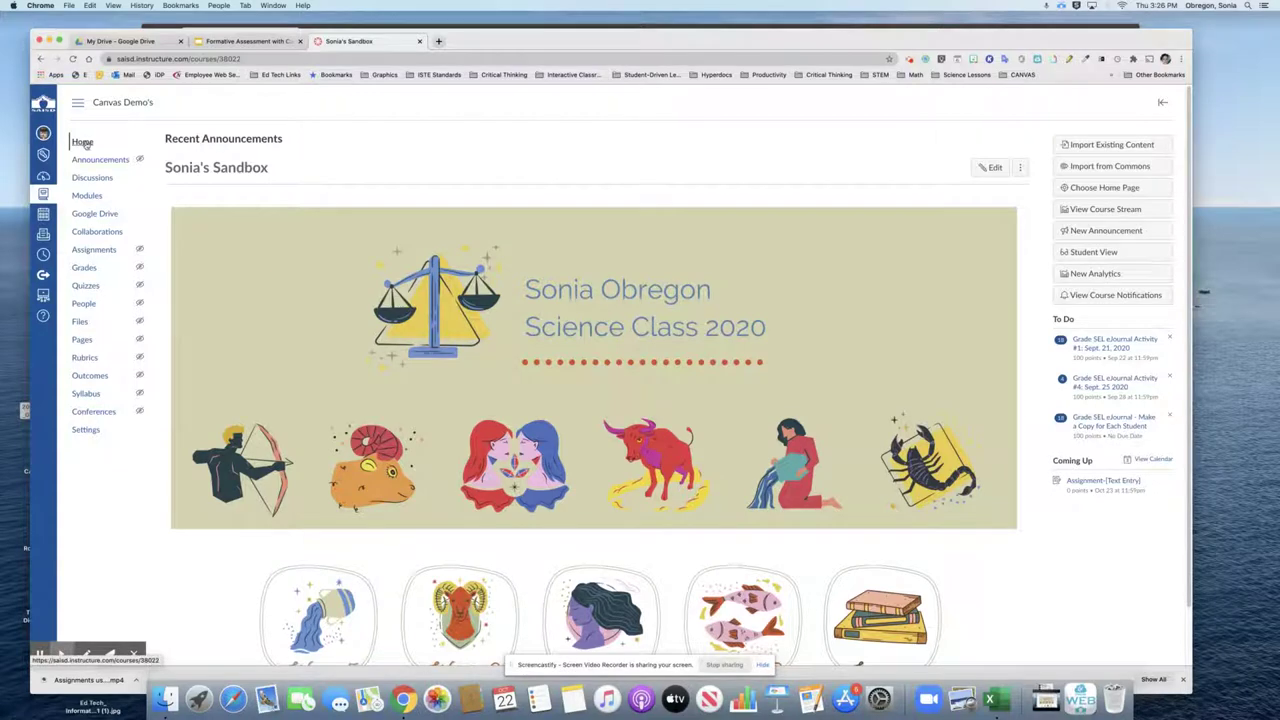
{"action": "left_click", "coordinate": [87, 195]}
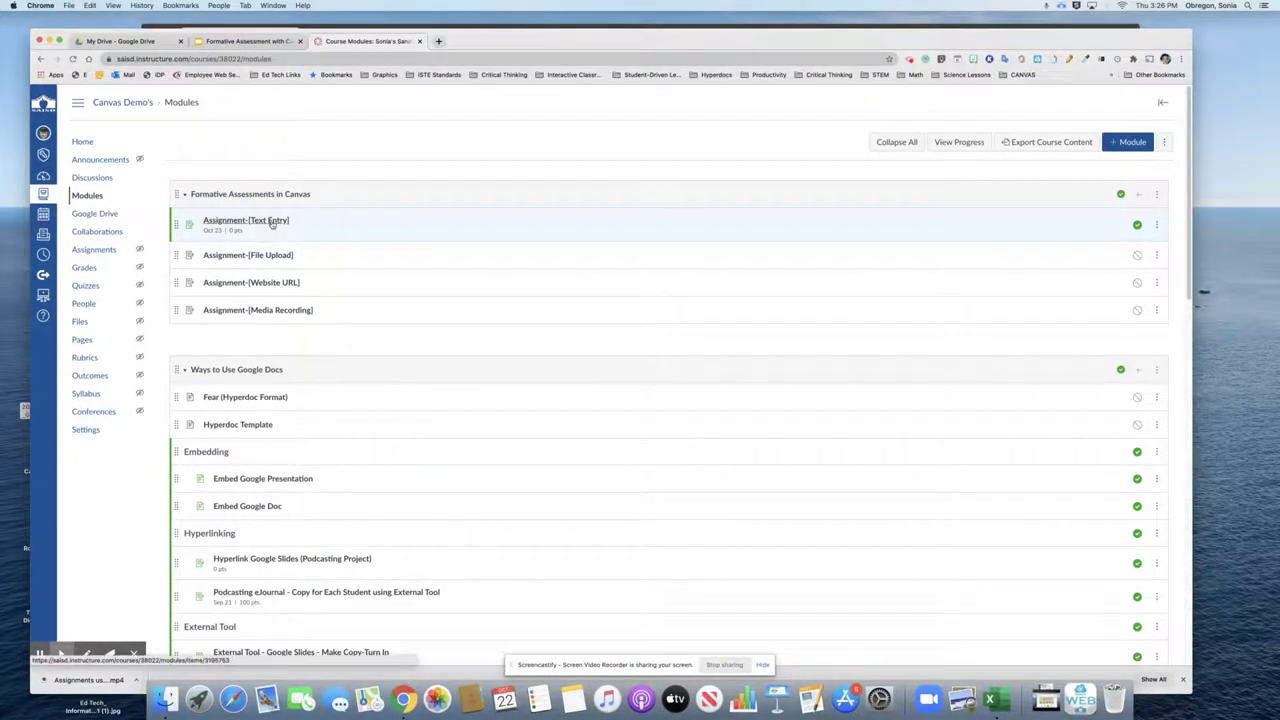
{"action": "left_click", "coordinate": [271, 222]}
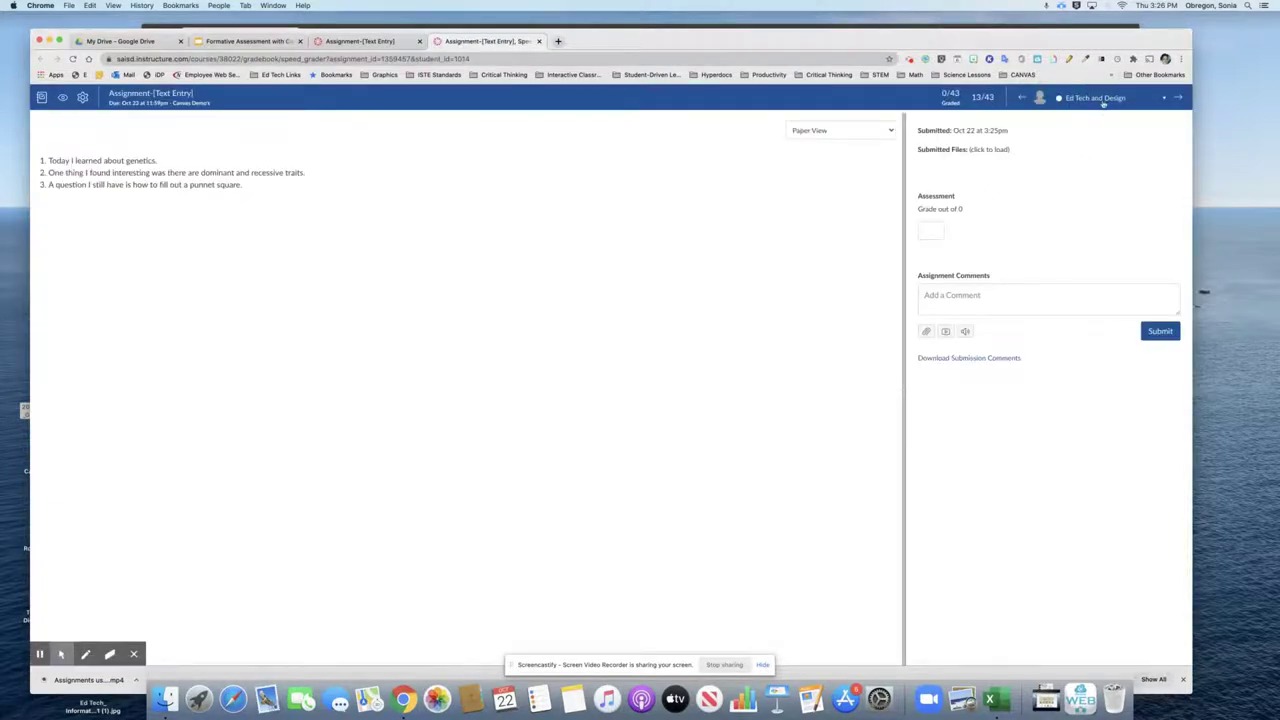
- Select the Ed Tech and Design student in SpeedGrader and review the submitted exit ticket answers
{"action": "left_click", "coordinate": [1100, 99]}
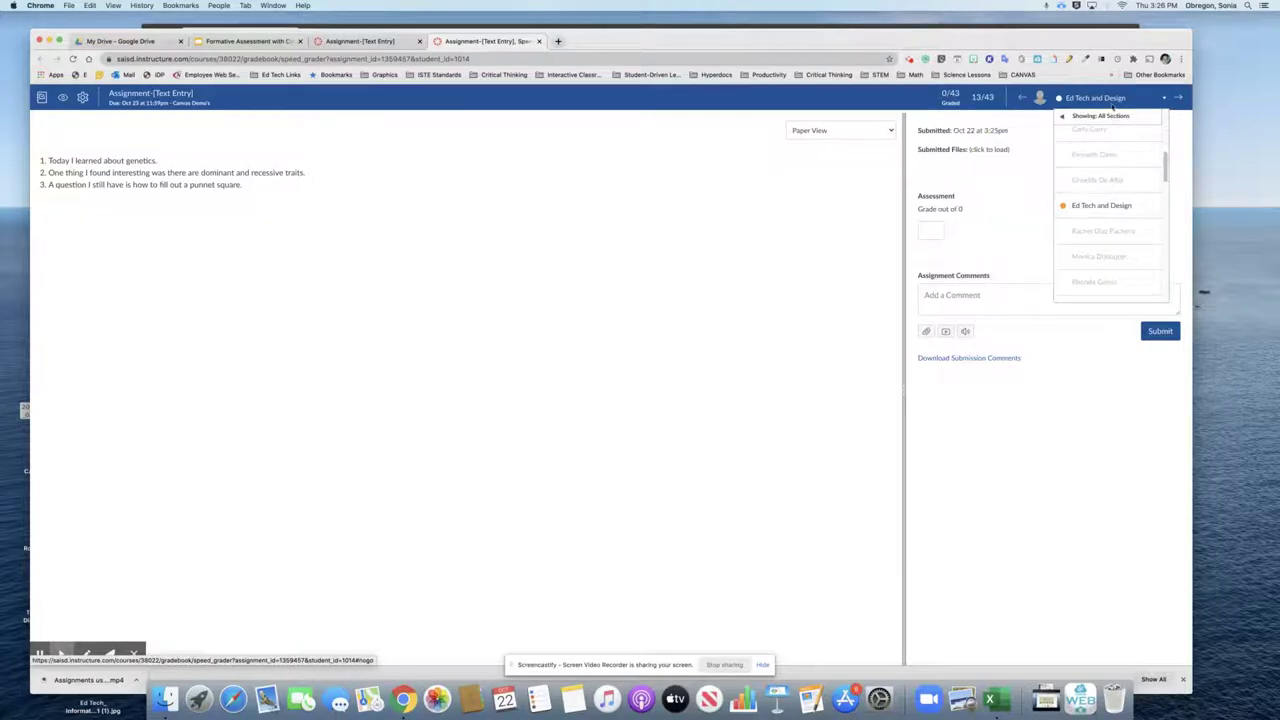
{"action": "left_click", "coordinate": [1102, 205]}
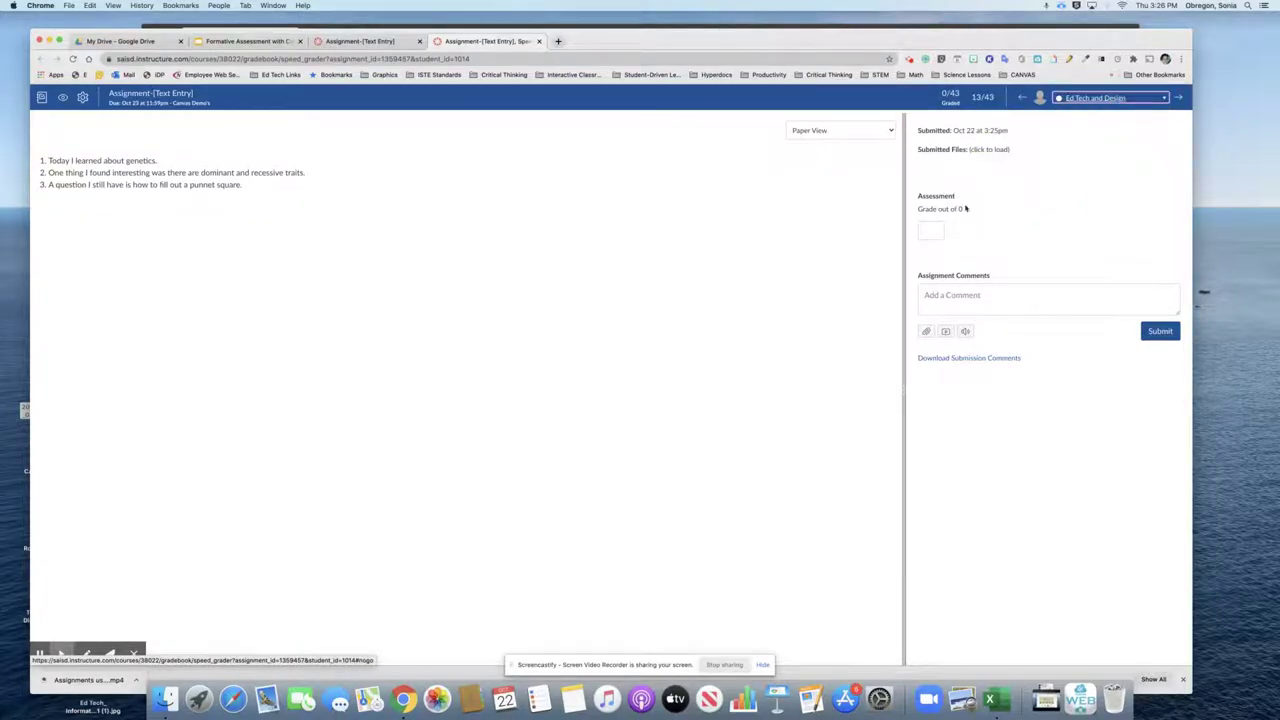
{"action": "left_click_drag", "start_coordinate": [244, 186], "coordinate": [47, 157]}
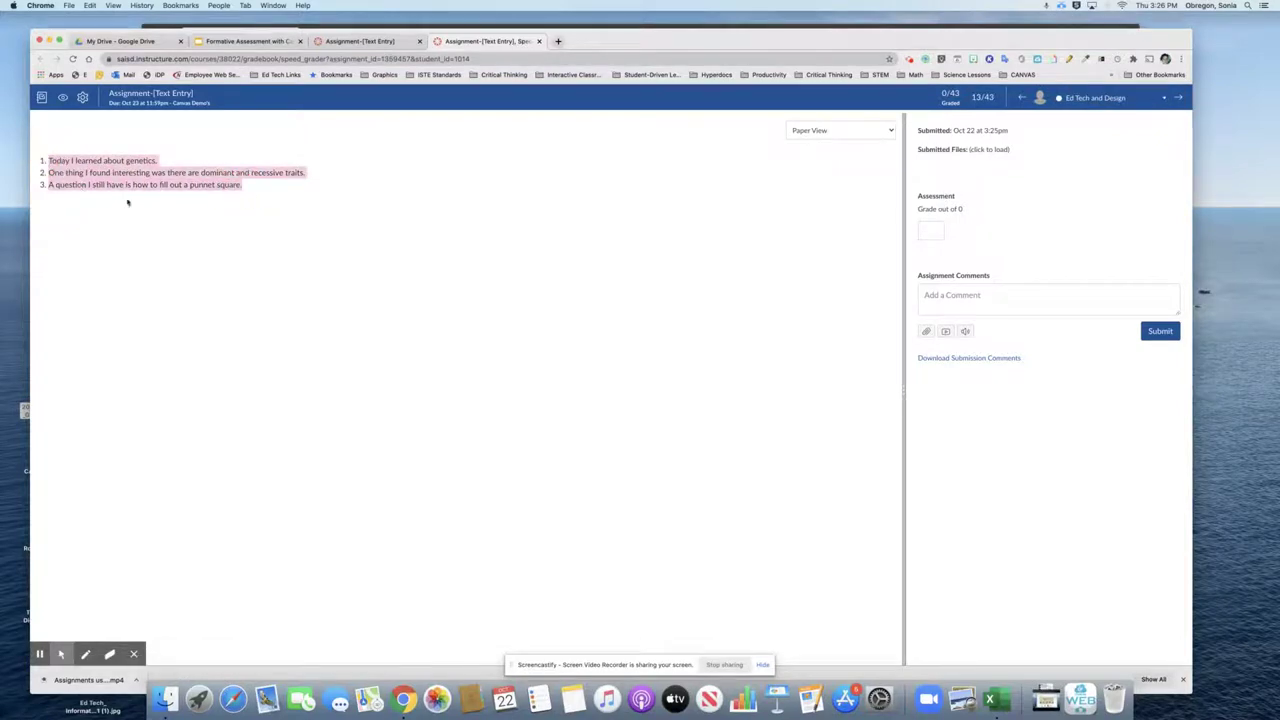
{"action": "left_click", "coordinate": [250, 190]}
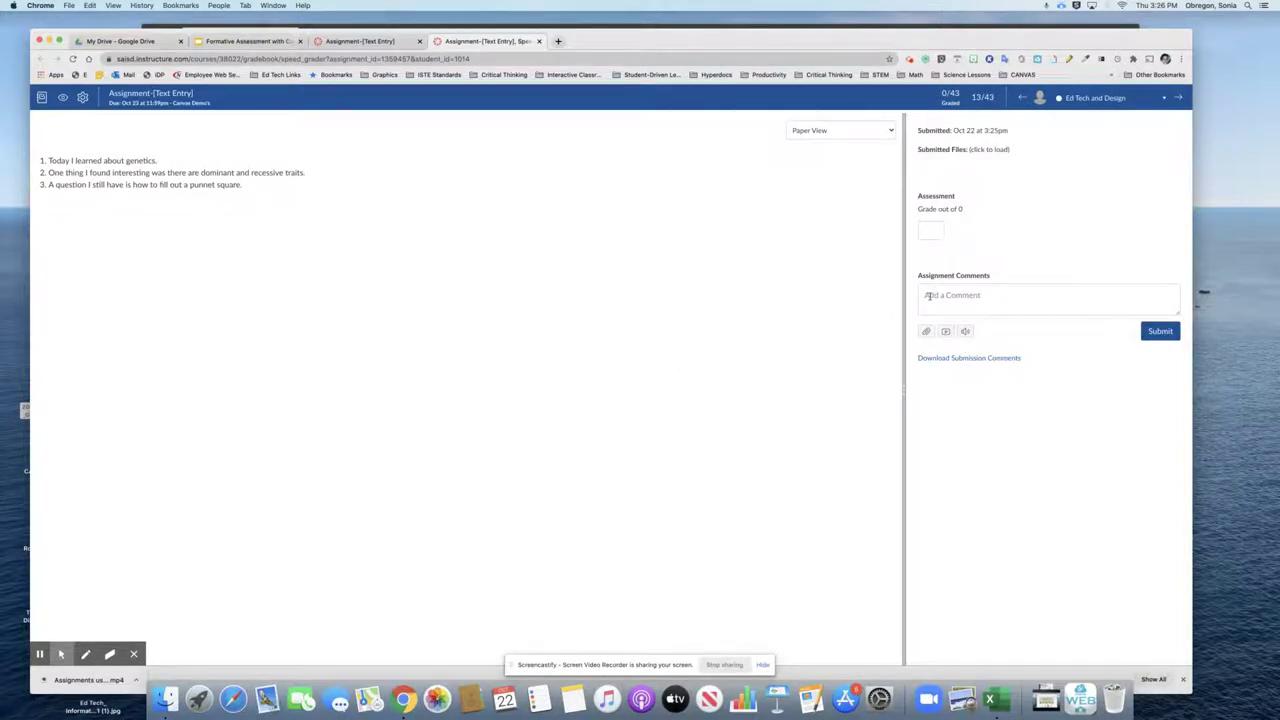
- Submit the comment "Could you tell me a little more about what you learned on genetics? Specifically, what did you learn about punnet squares?"
{"action": "left_click", "coordinate": [929, 296]}
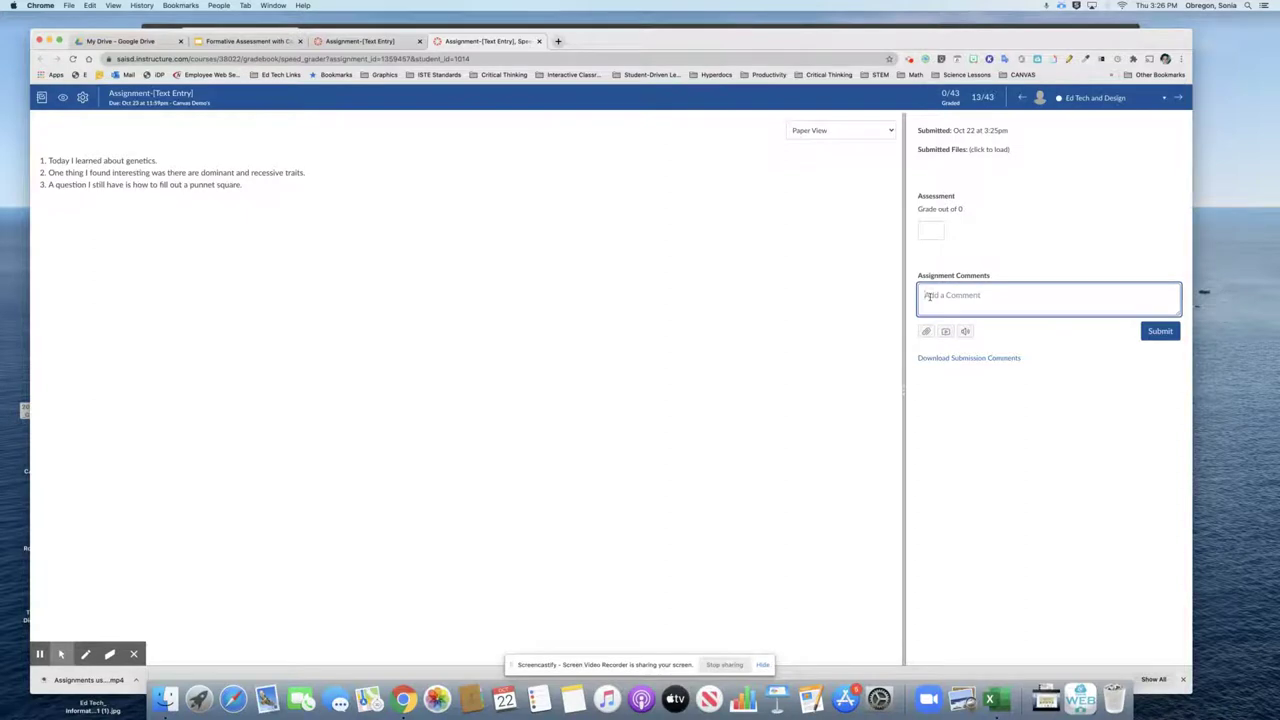
{"action": "type", "text": "Could you tell me a little more about what you learned on genetics?"}
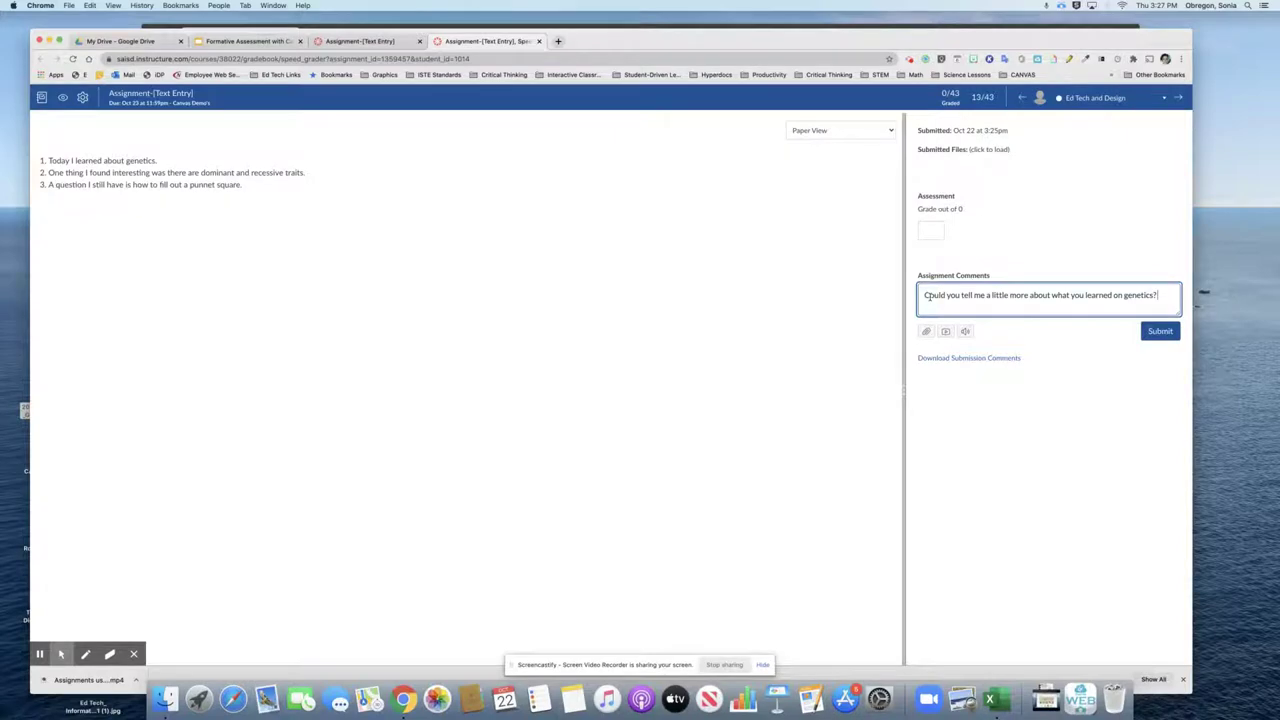
{"action": "type", "text": "Specifically, what did you learn about pu"}
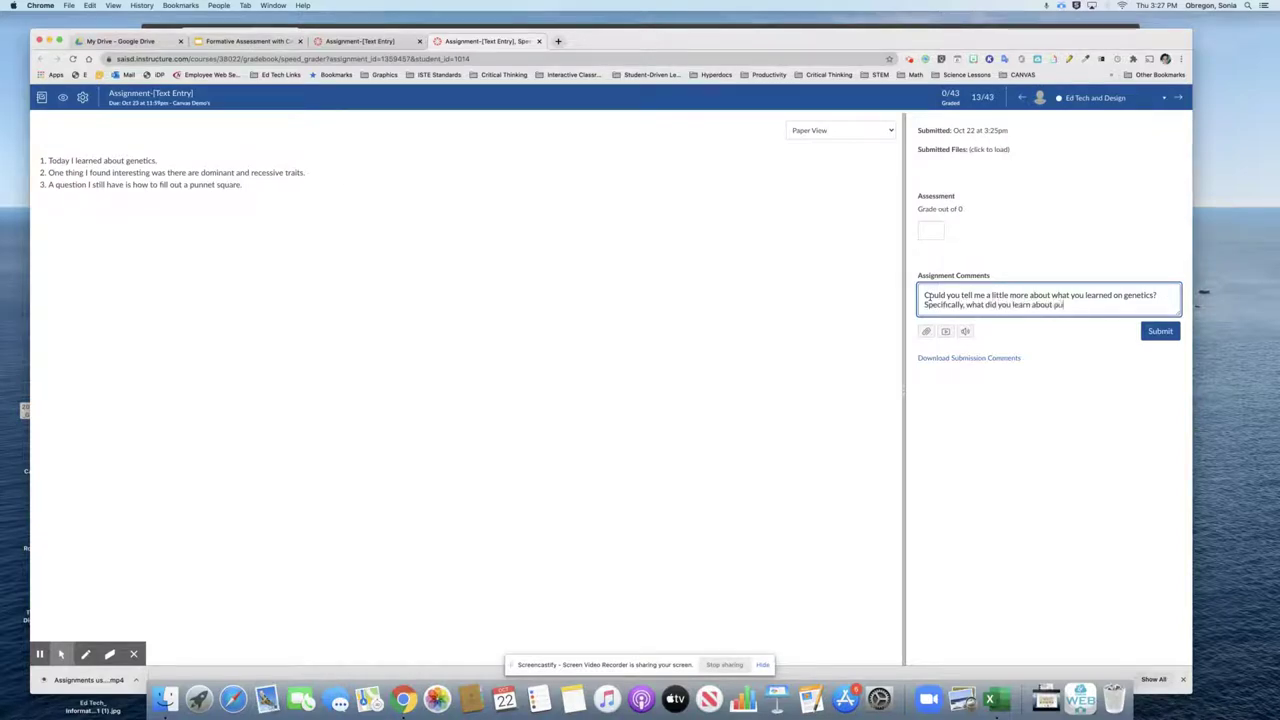
{"action": "type", "text": "nnet squares?"}
{"action": "left_click", "coordinate": [1158, 332]}
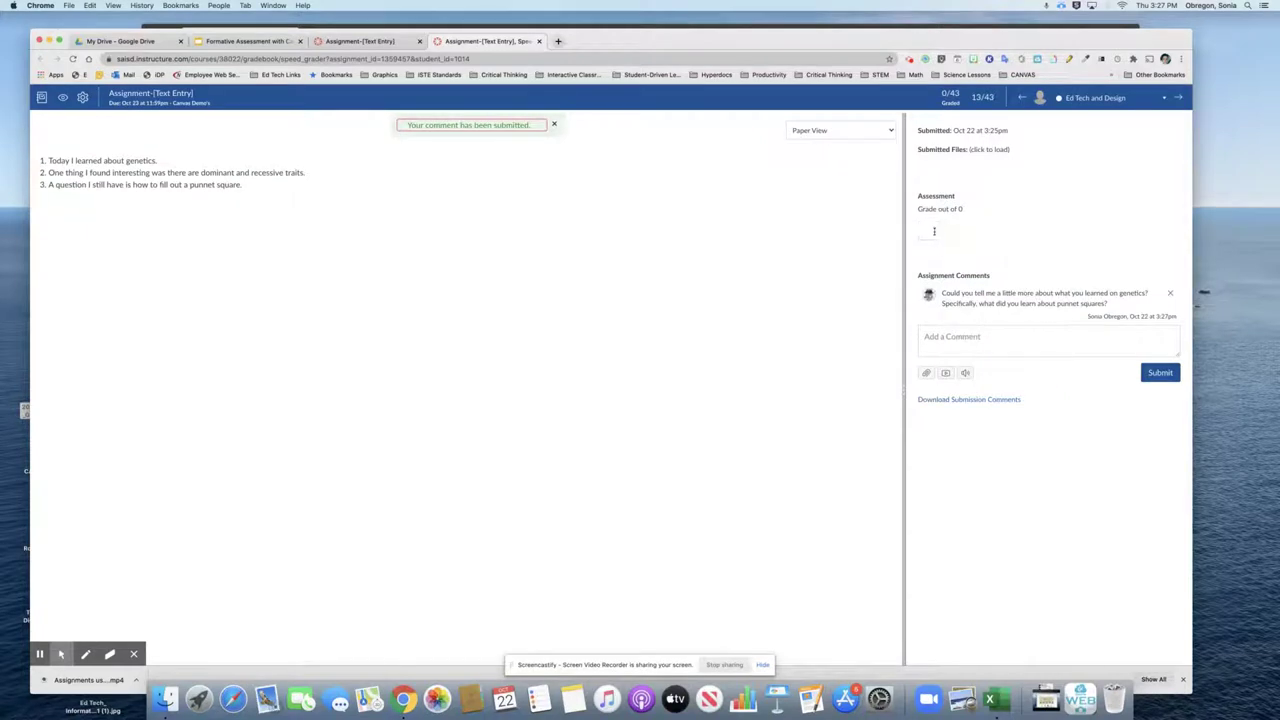
{"action": "left_click", "coordinate": [932, 231]}
- Switch to the student's window, view the teacher's recent feedback on Assignment-[Text Entry] from the course home page, and open the re-submission form
{"action": "left_click", "coordinate": [589, 28]}
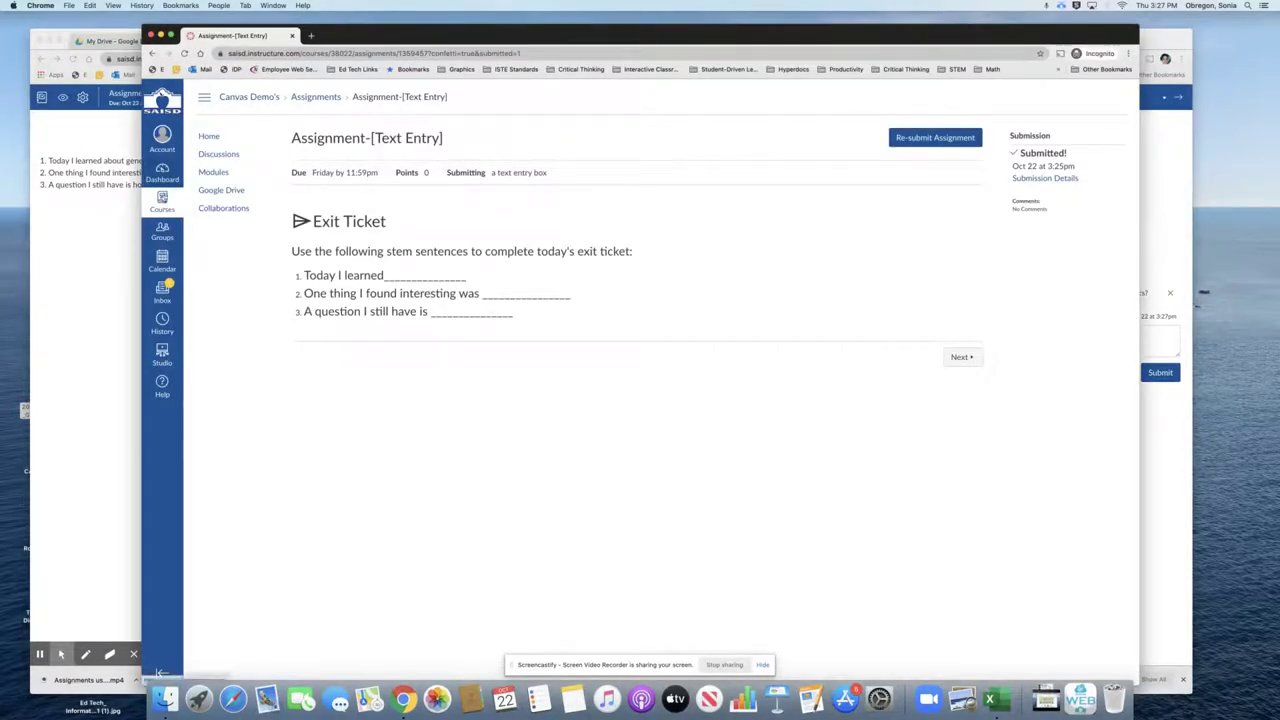
{"action": "left_click", "coordinate": [208, 136]}
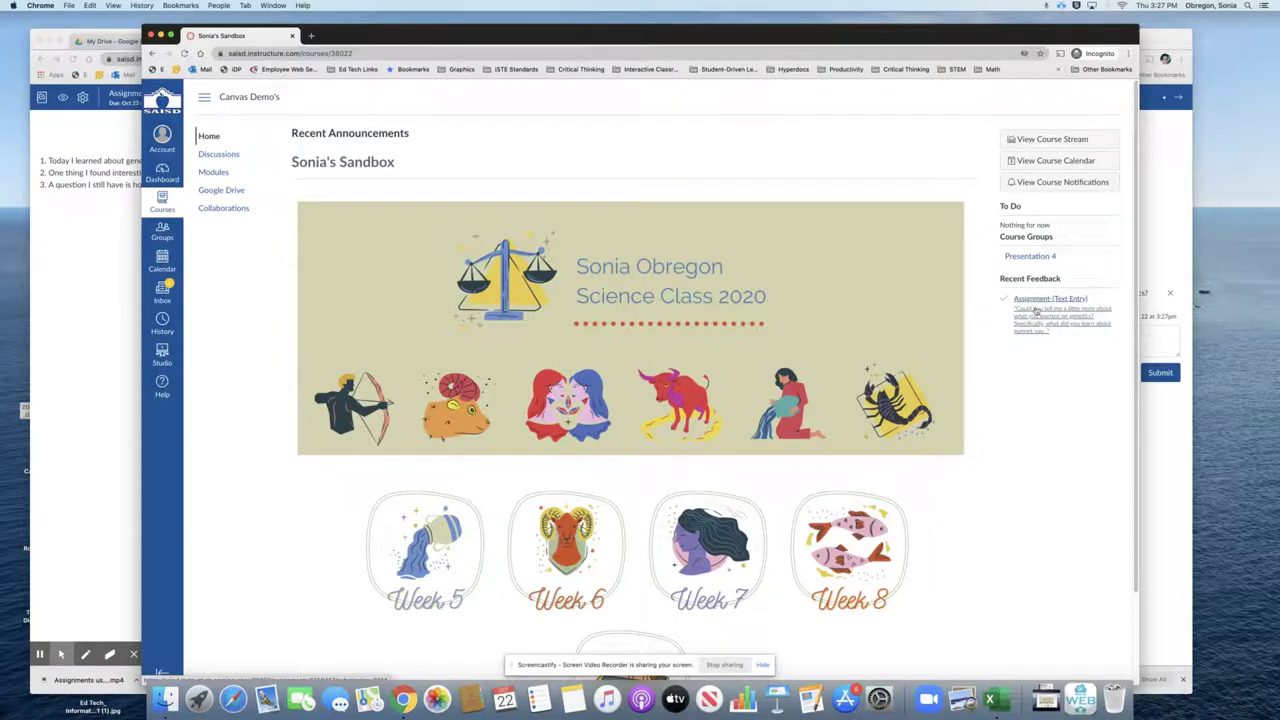
{"action": "left_click", "coordinate": [1040, 300]}
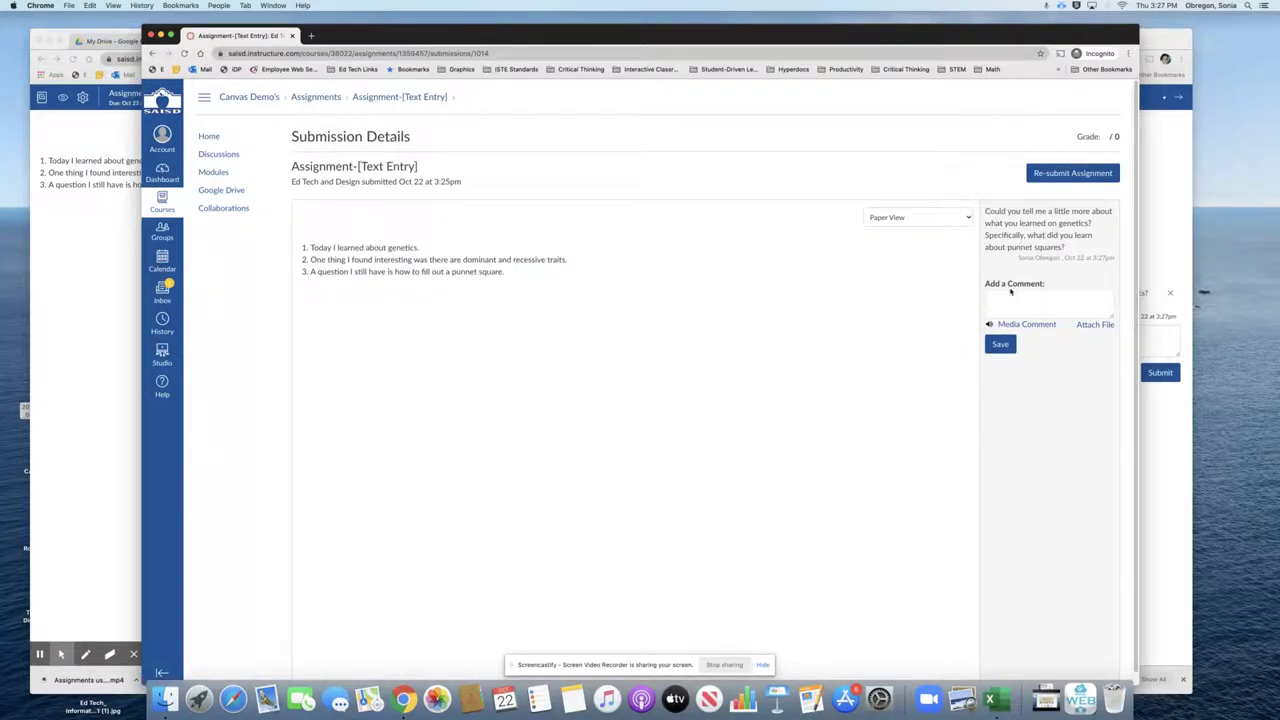
{"action": "left_click", "coordinate": [1001, 295]}
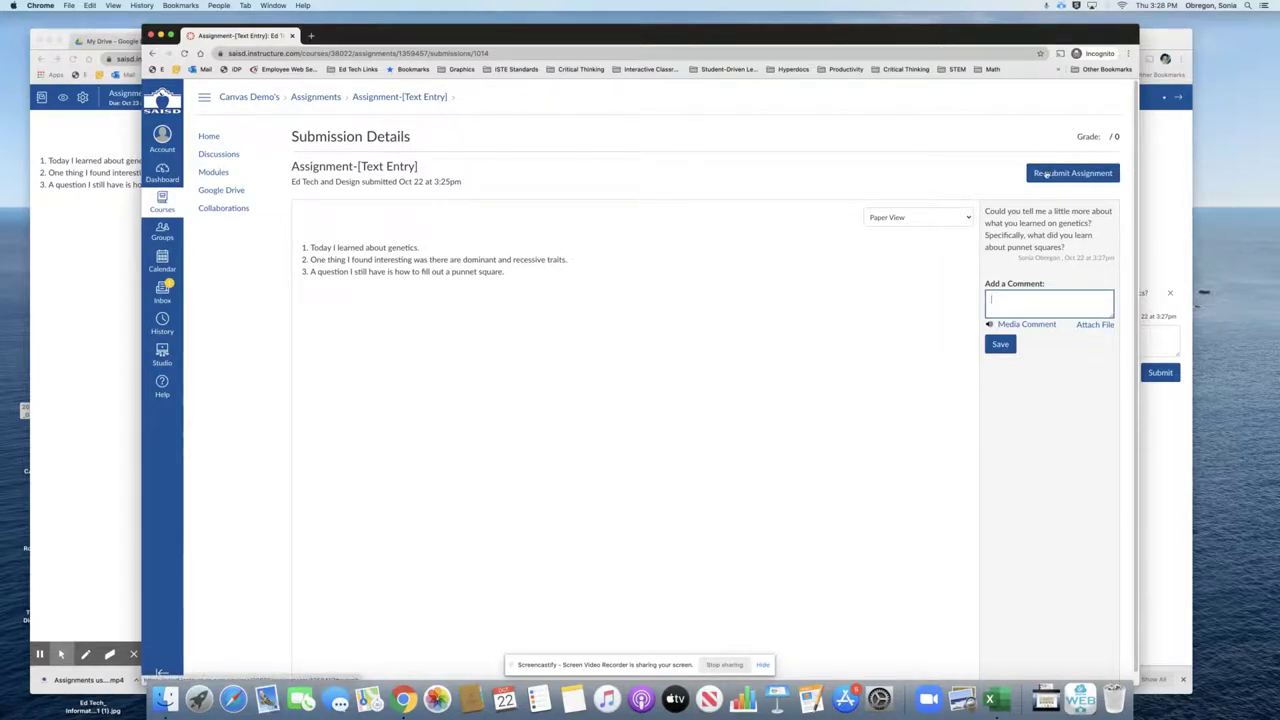
{"action": "left_click", "coordinate": [1046, 173]}
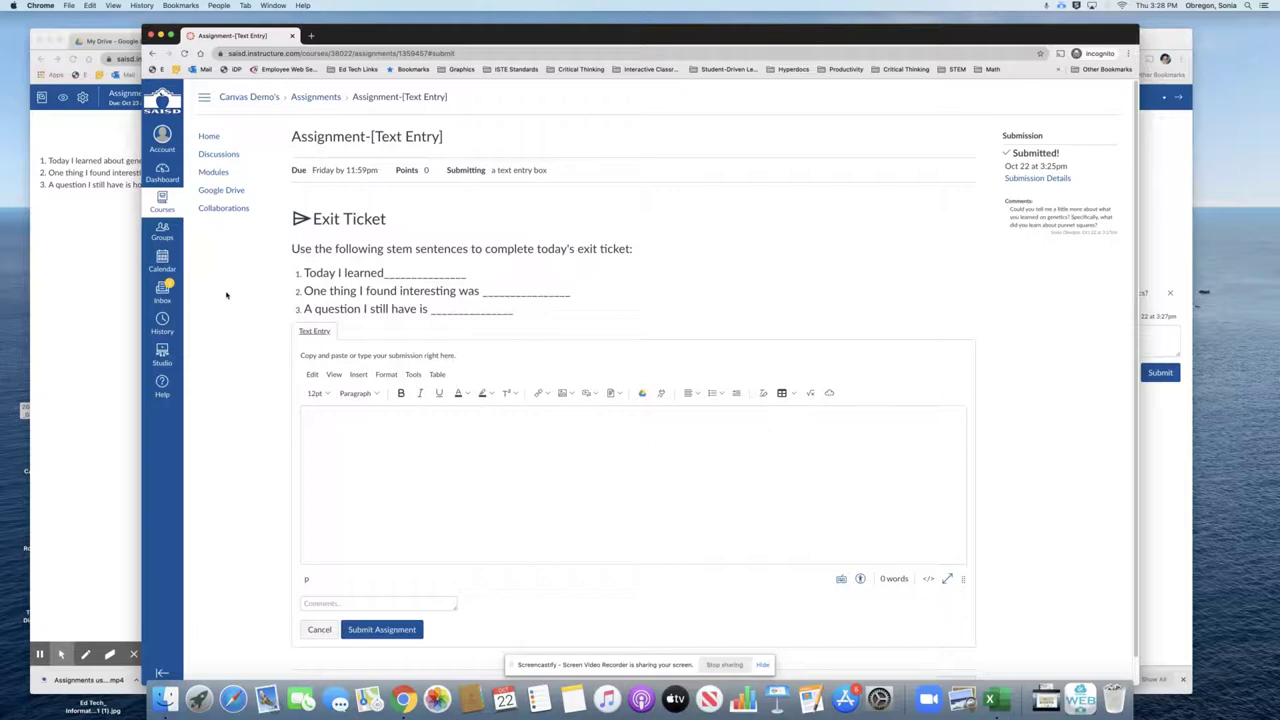
- Return to the teacher's window, open Assignment-[Text Entry] from Modules for editing, and select its Exit Ticket heading
{"action": "left_click", "coordinate": [94, 280]}
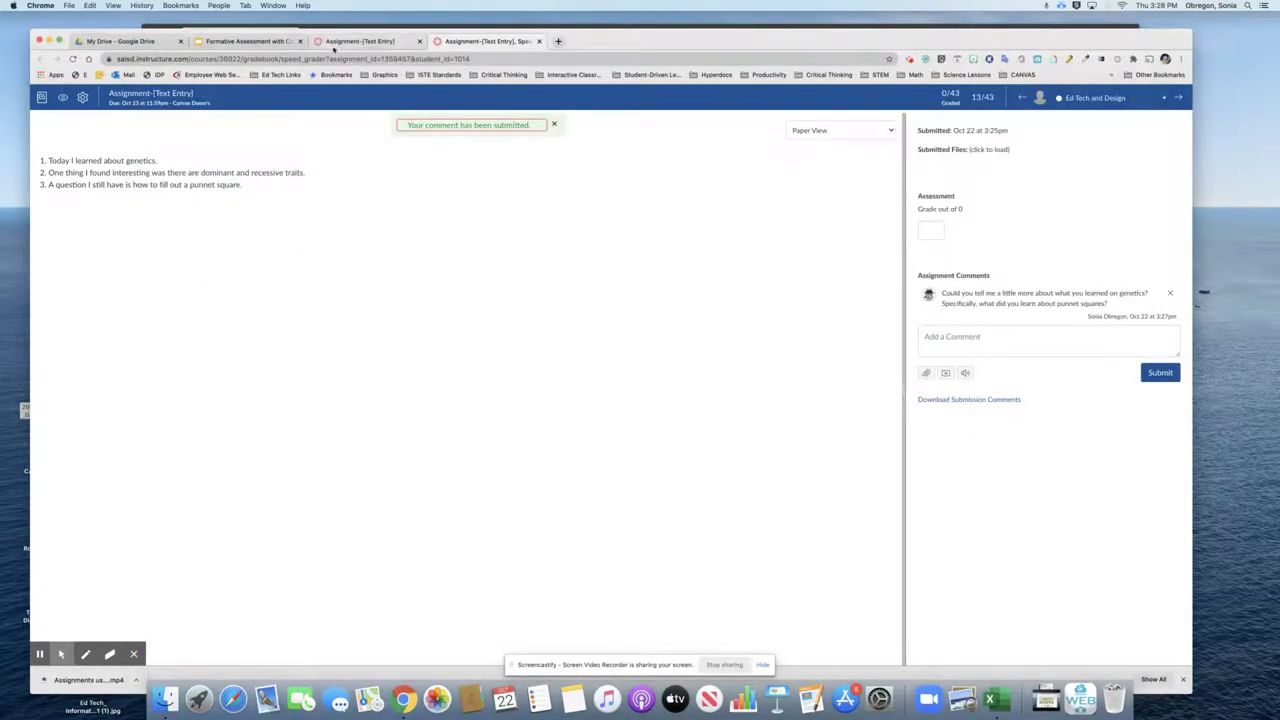
{"action": "left_click", "coordinate": [355, 41]}
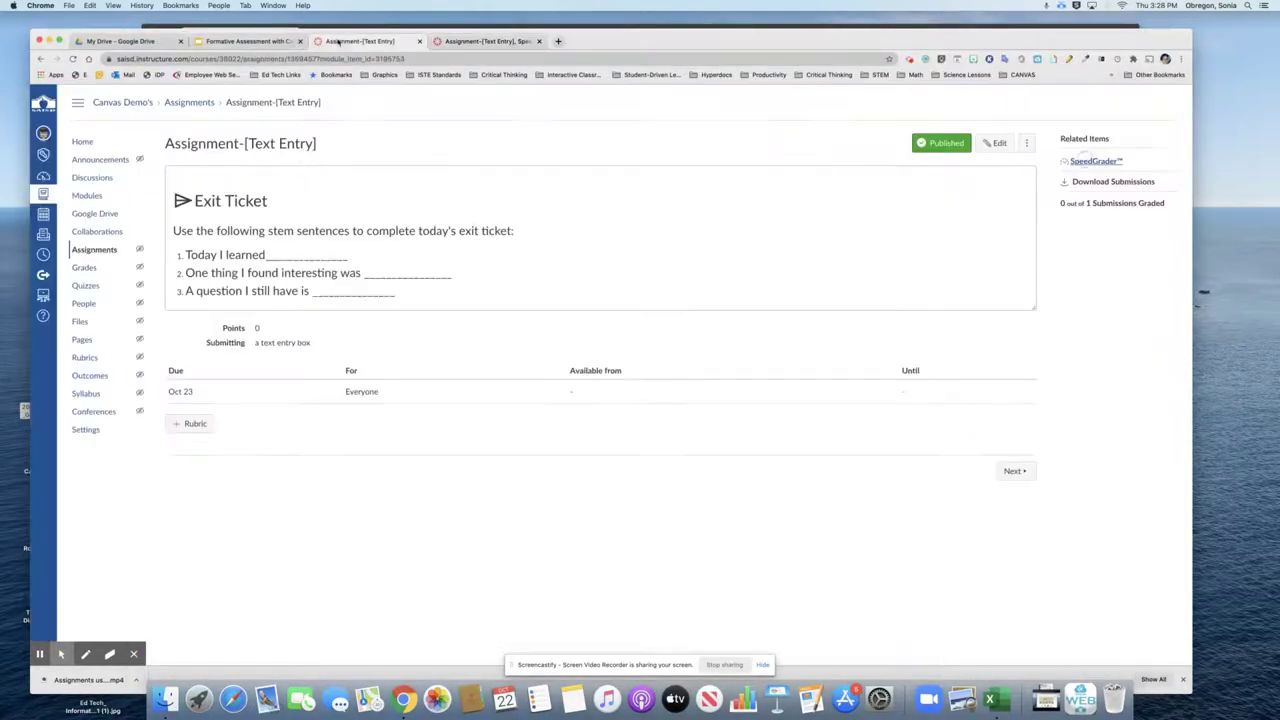
{"action": "left_click", "coordinate": [83, 143]}
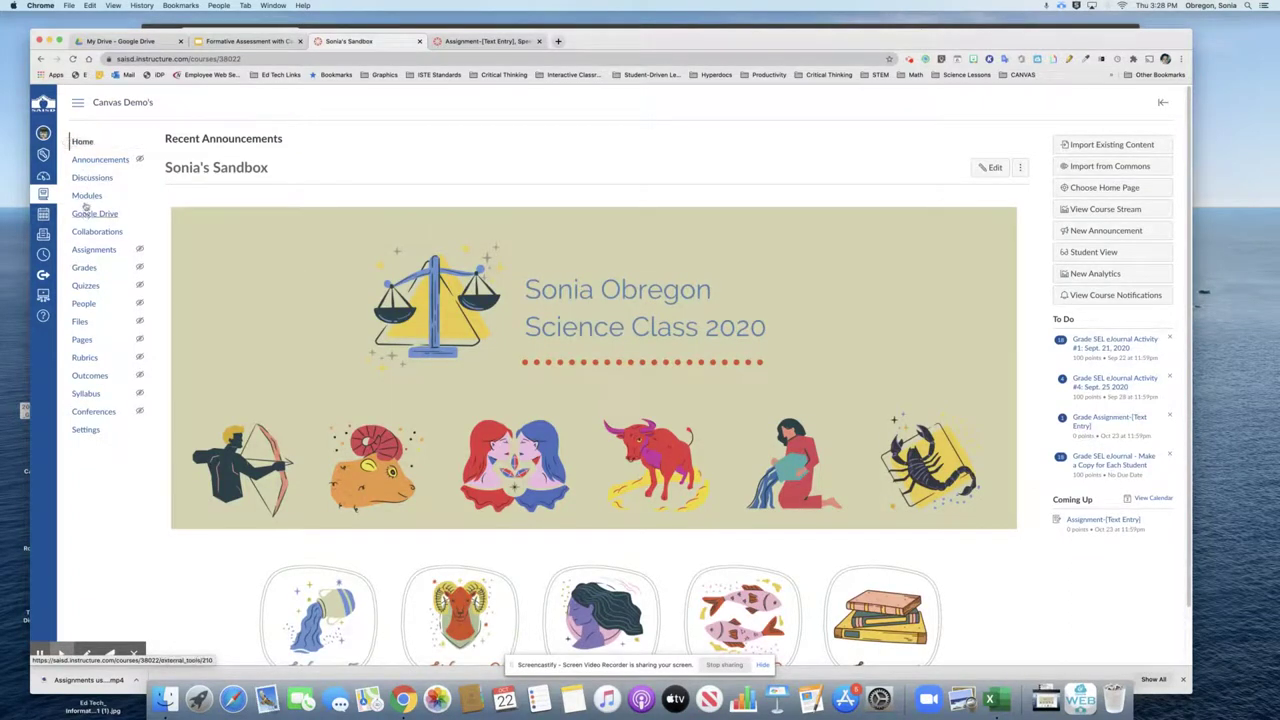
{"action": "left_click", "coordinate": [86, 196]}
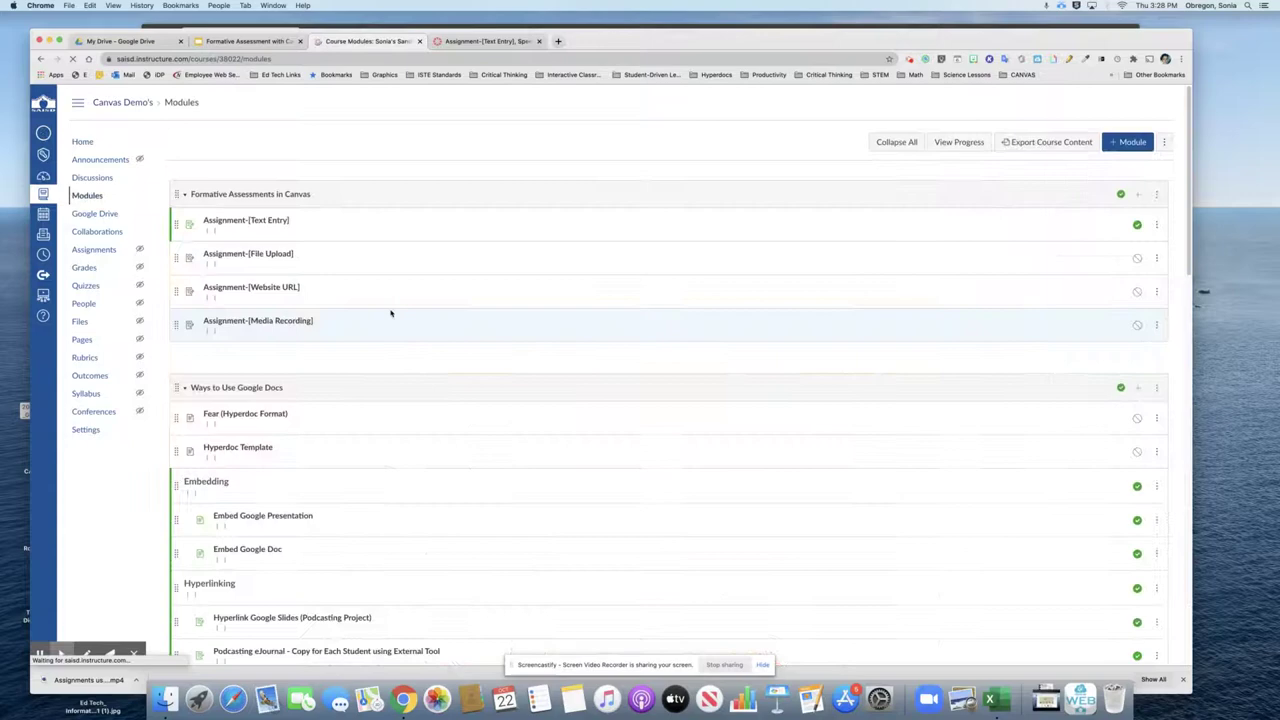
{"action": "left_click", "coordinate": [256, 221]}
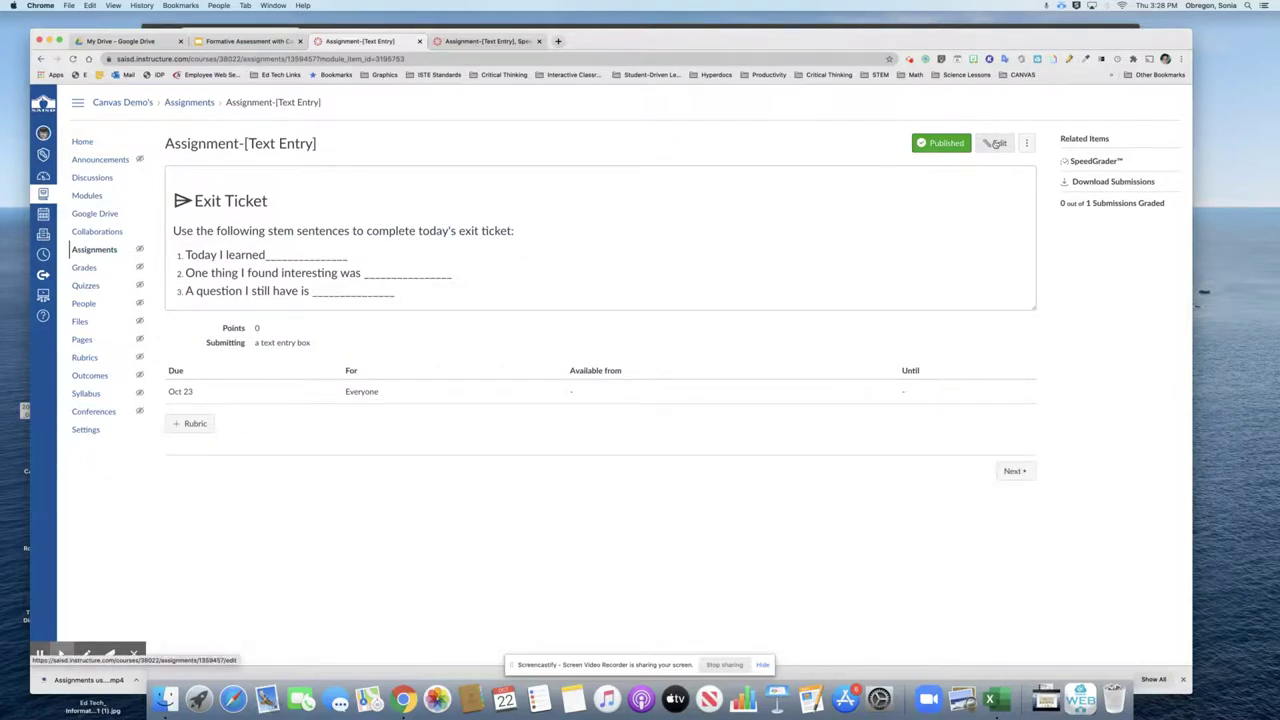
{"action": "left_click", "coordinate": [998, 143]}
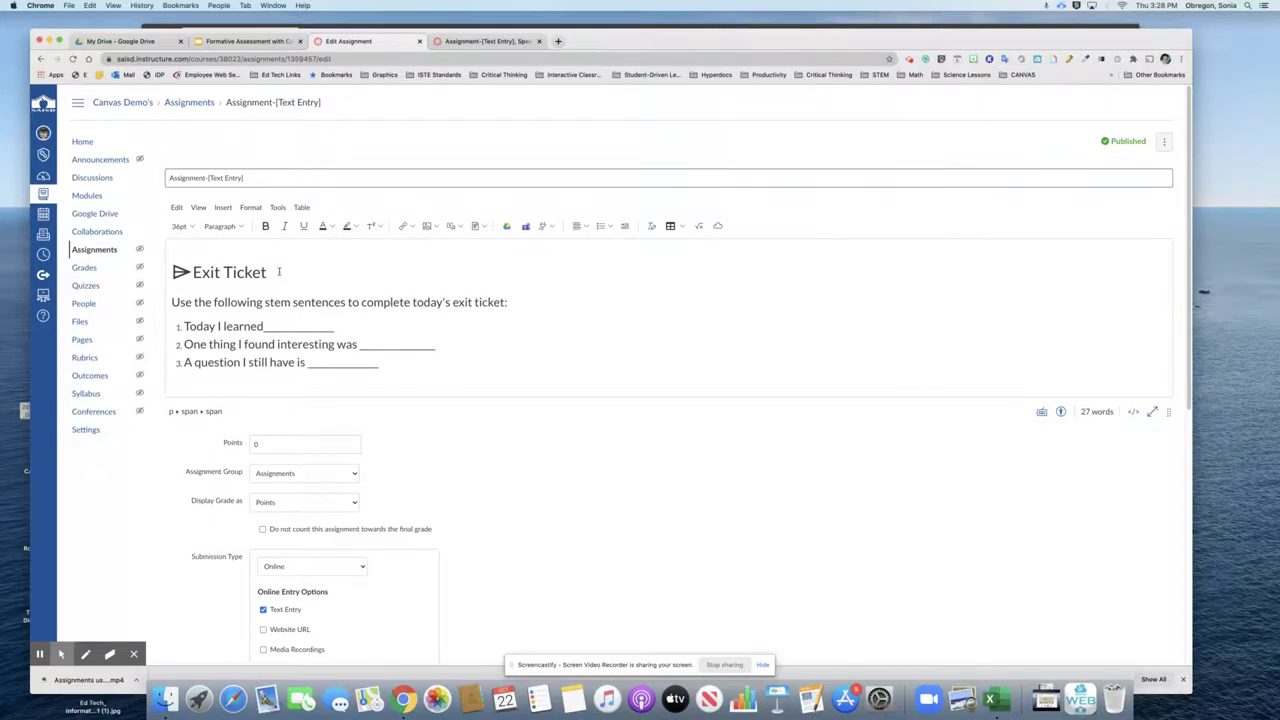
{"action": "left_click_drag", "start_coordinate": [279, 270], "coordinate": [178, 272]}
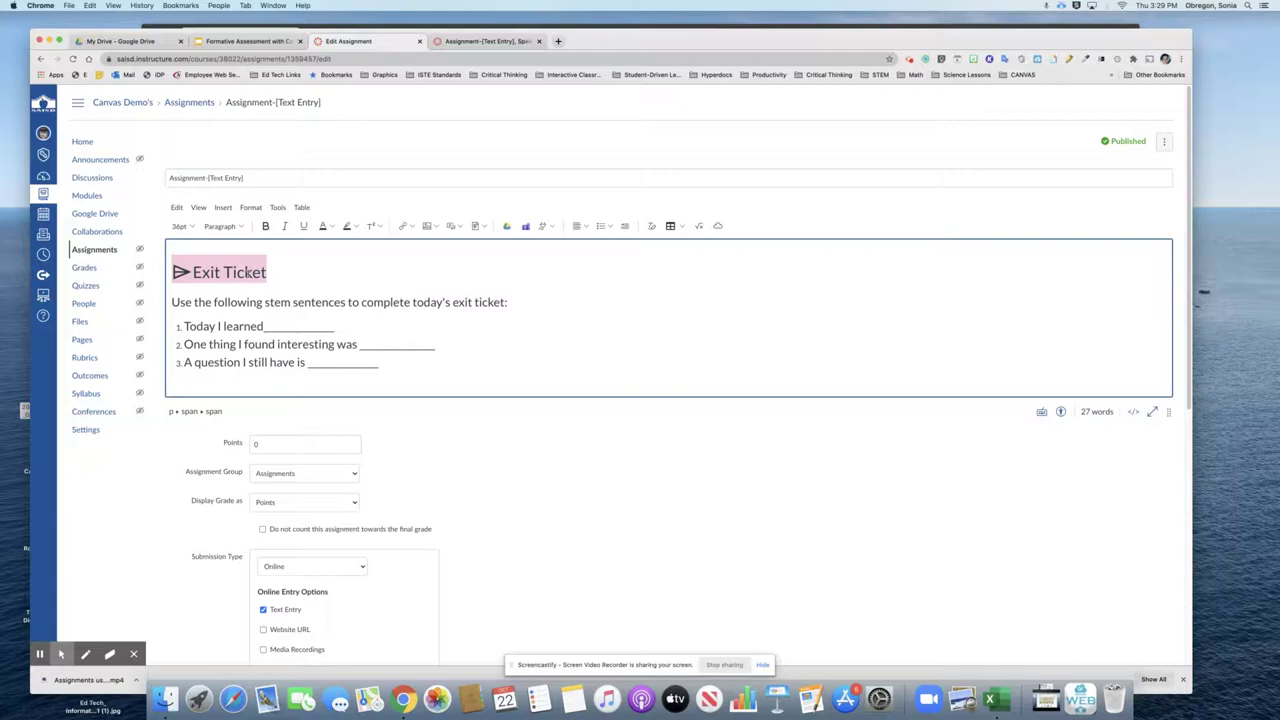
- Highlight the exit ticket instruction and its three numbered stem sentences in the assignment description
{"action": "left_click", "coordinate": [268, 272]}
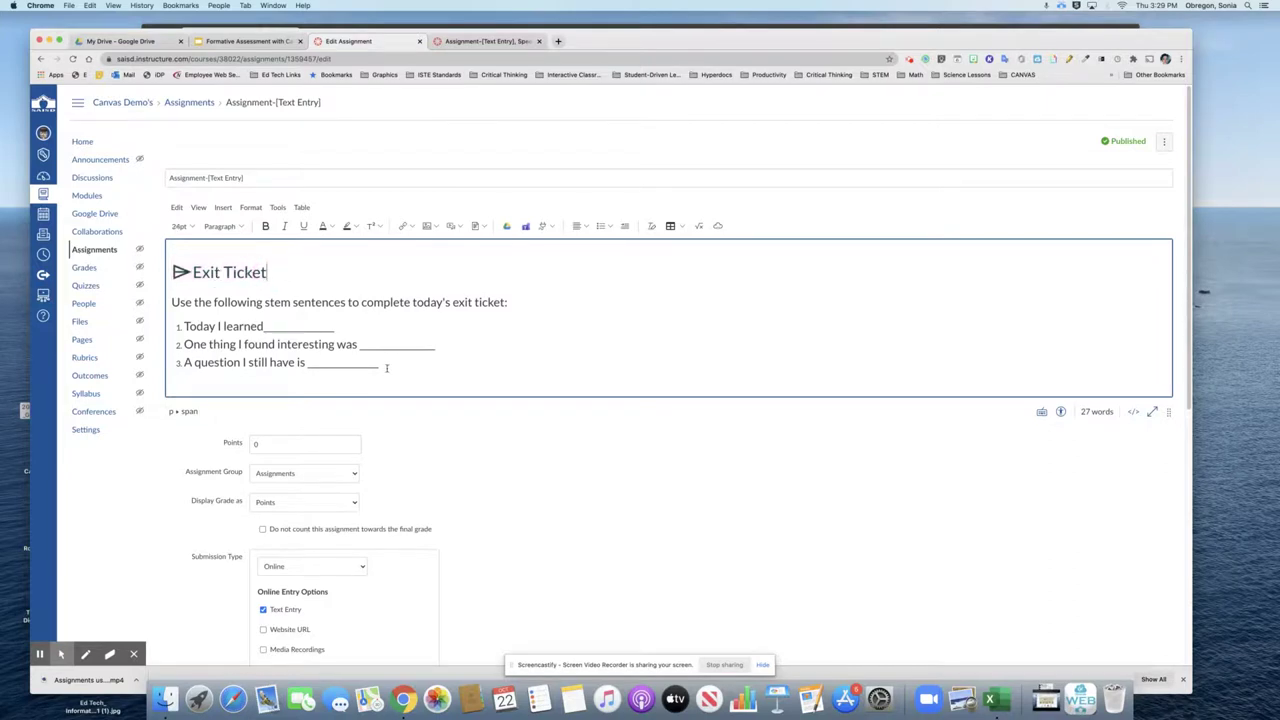
{"action": "left_click_drag", "start_coordinate": [386, 366], "coordinate": [167, 302]}
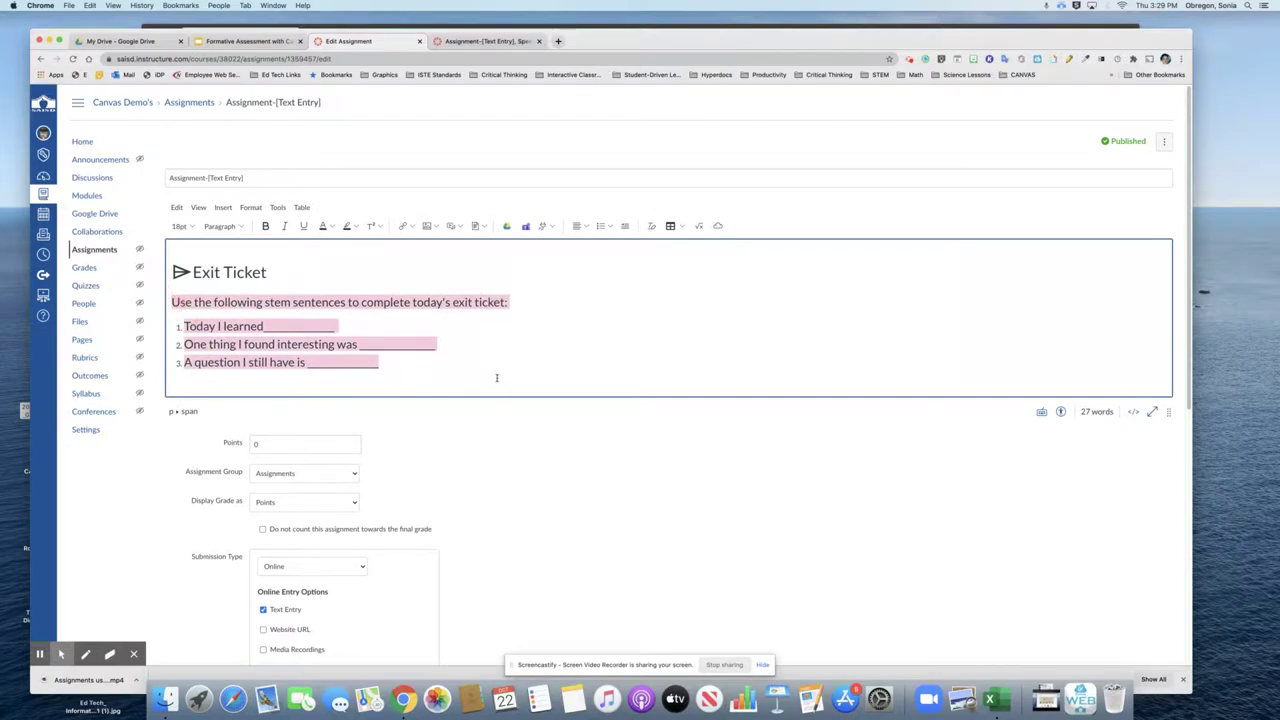
{"action": "left_click", "coordinate": [471, 427]}
- Review the available Display Grade as options for the assignment and pick Points
{"action": "scroll", "coordinate": [480, 430], "scroll_direction": "down", "scroll_amount": 2}
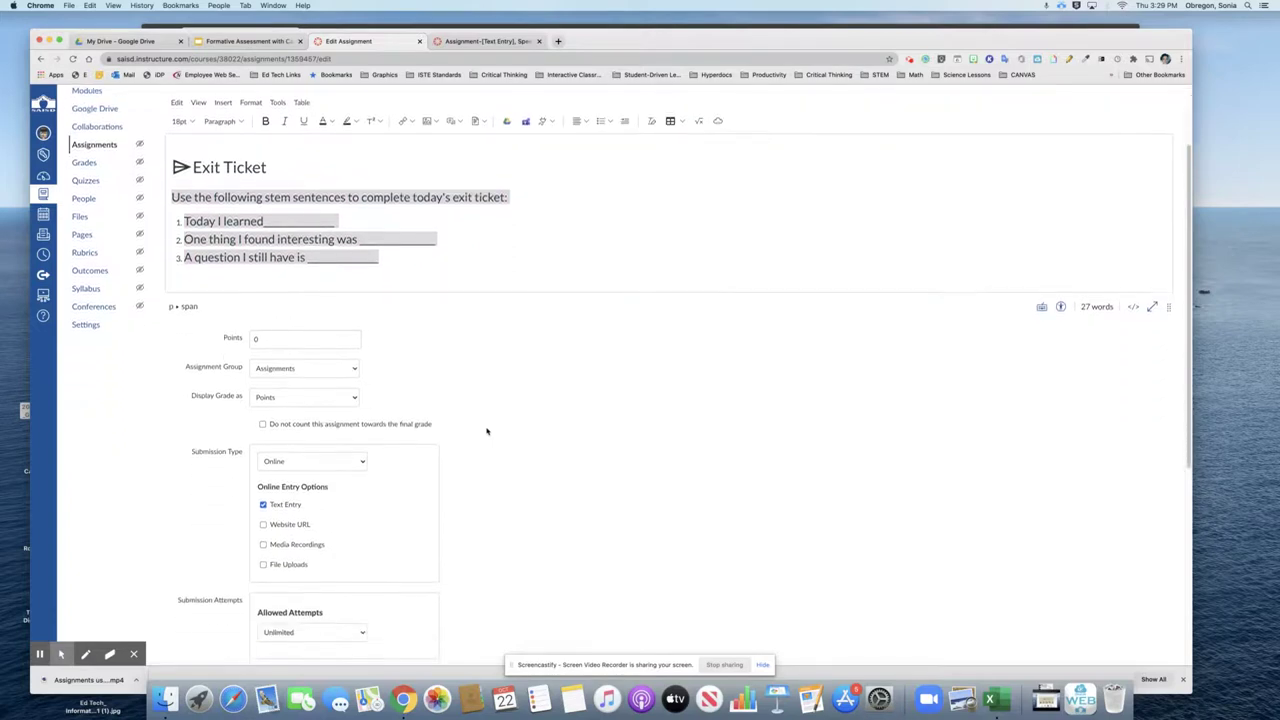
{"action": "scroll", "coordinate": [487, 431], "scroll_direction": "down", "scroll_amount": 1}
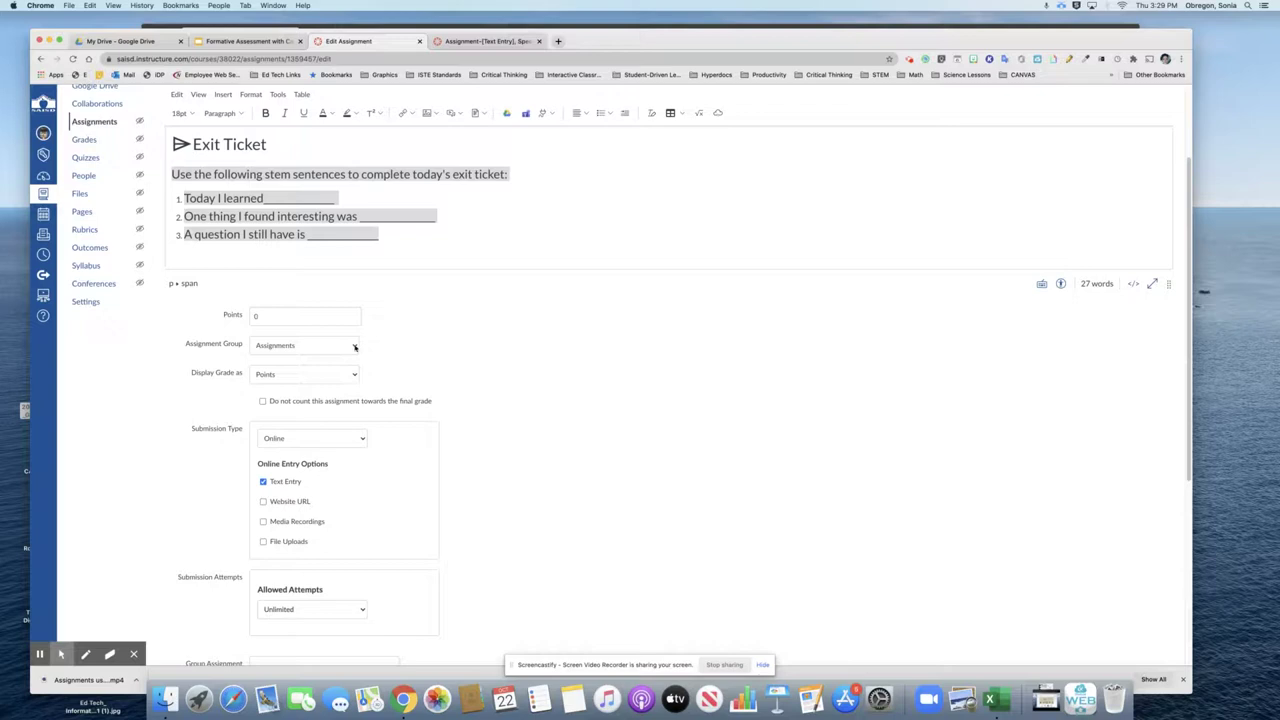
{"action": "scroll", "coordinate": [354, 347], "scroll_direction": "down", "scroll_amount": 1}
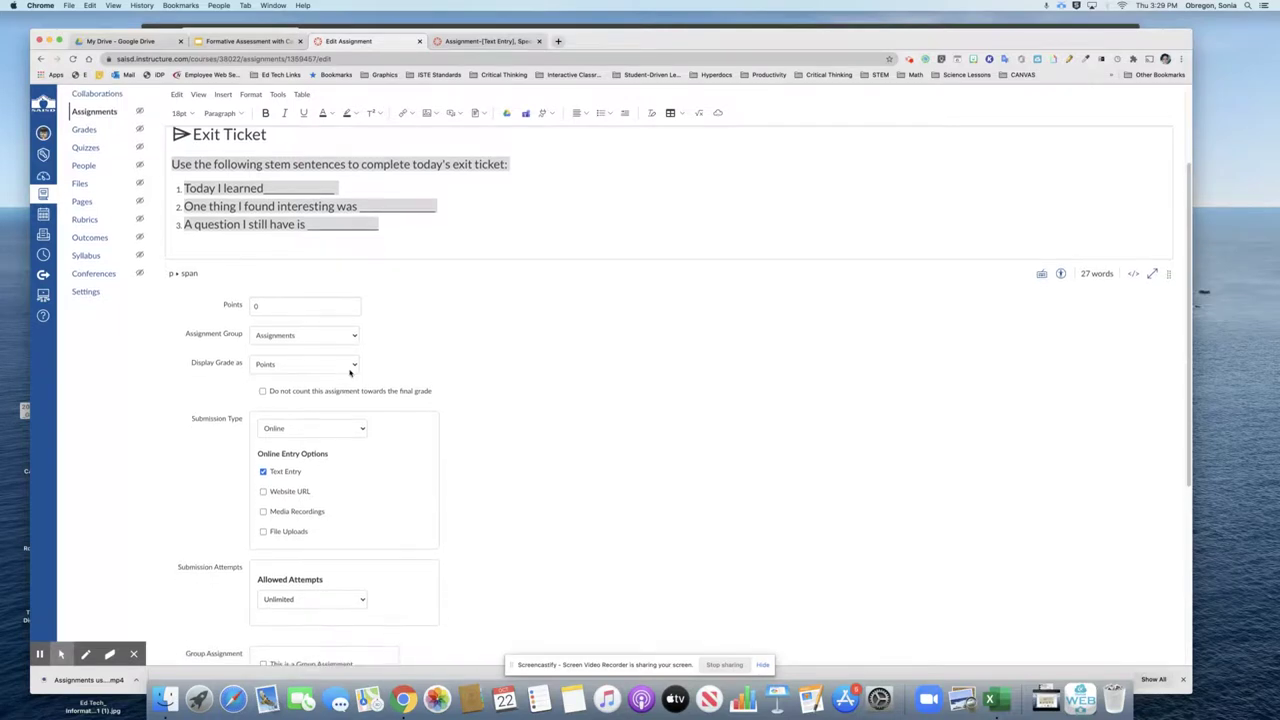
{"action": "left_click", "coordinate": [354, 347]}
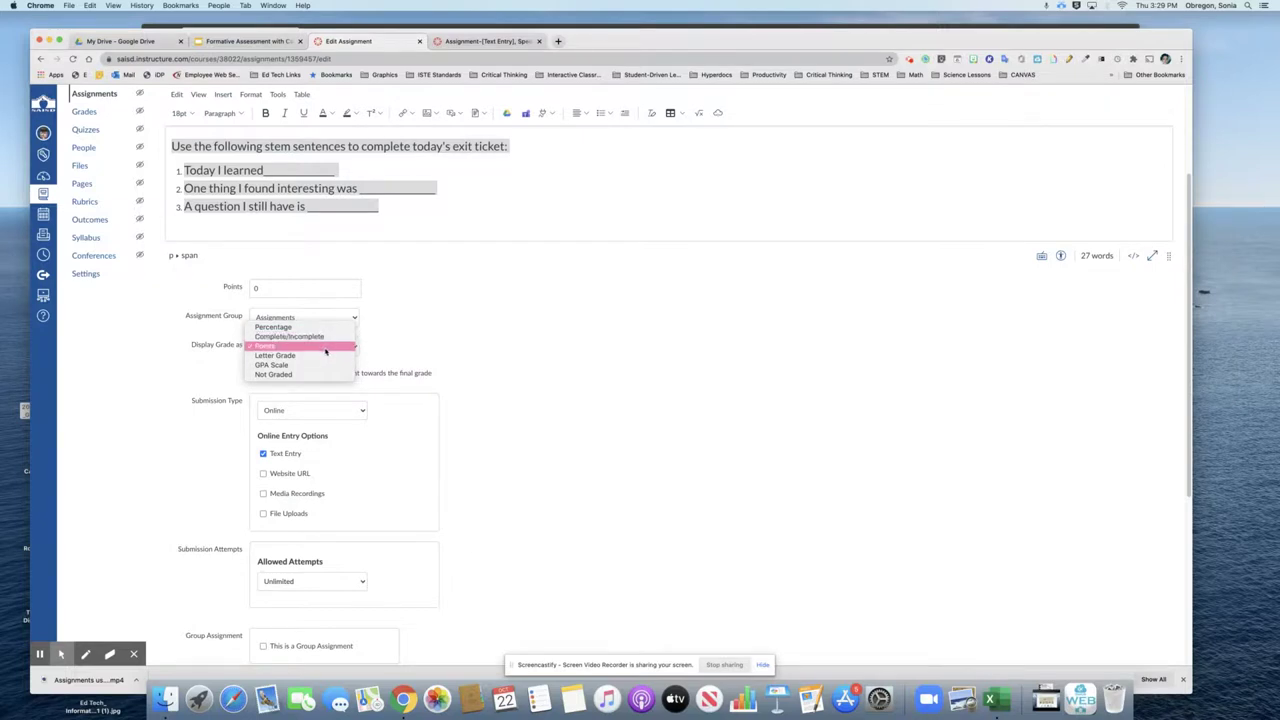
{"action": "left_click", "coordinate": [327, 348]}
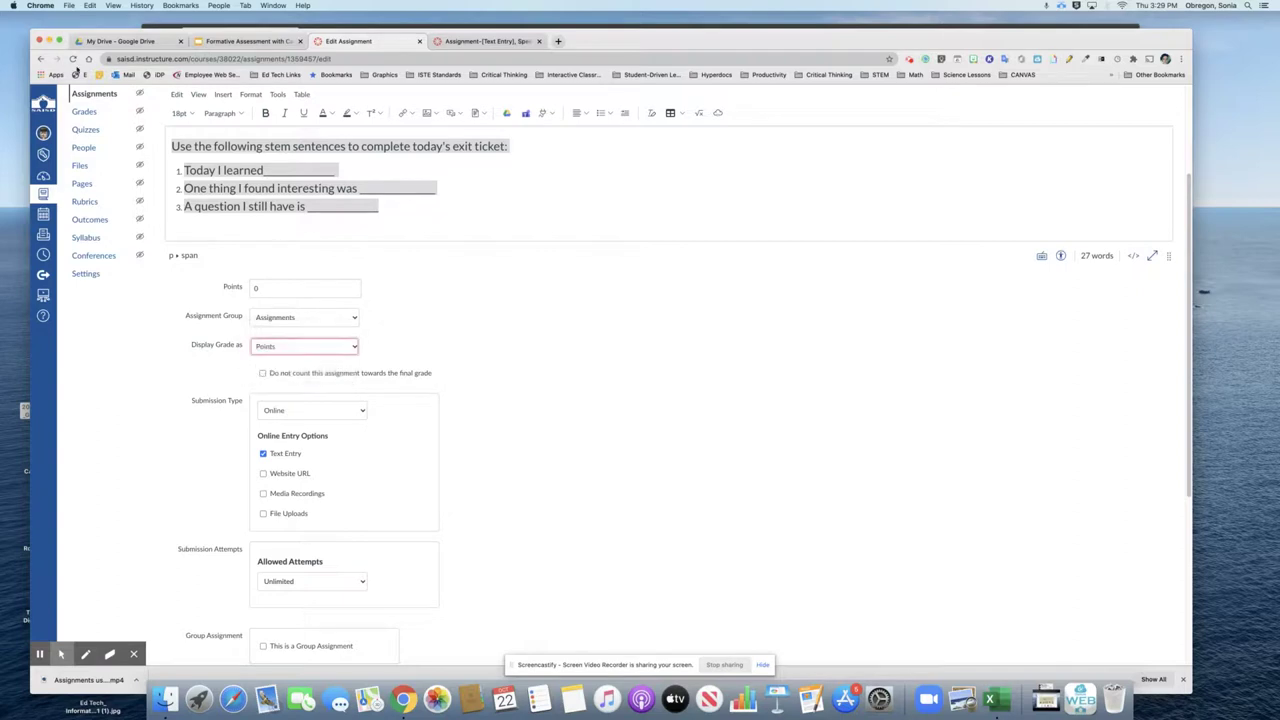
- Review the Submission Type choices for the assignment and pick Online
{"action": "scroll", "coordinate": [466, 316], "scroll_direction": "down", "scroll_amount": 5}
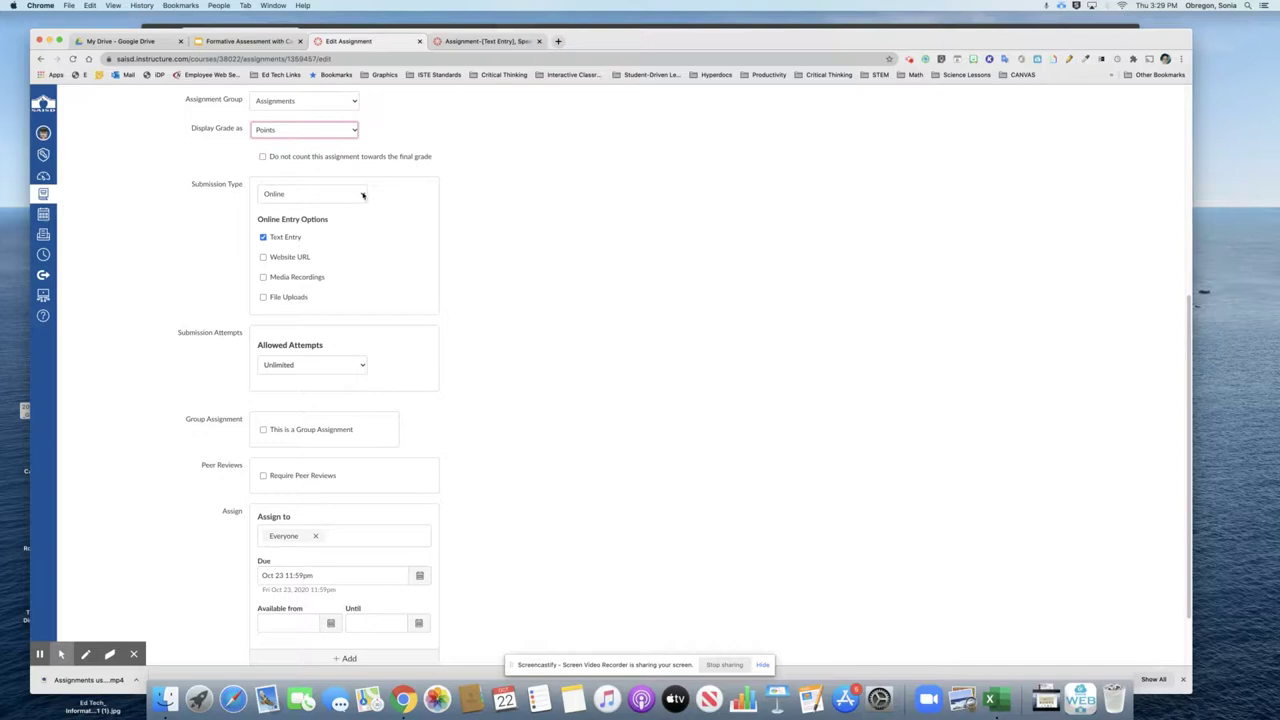
{"action": "left_click", "coordinate": [363, 195]}
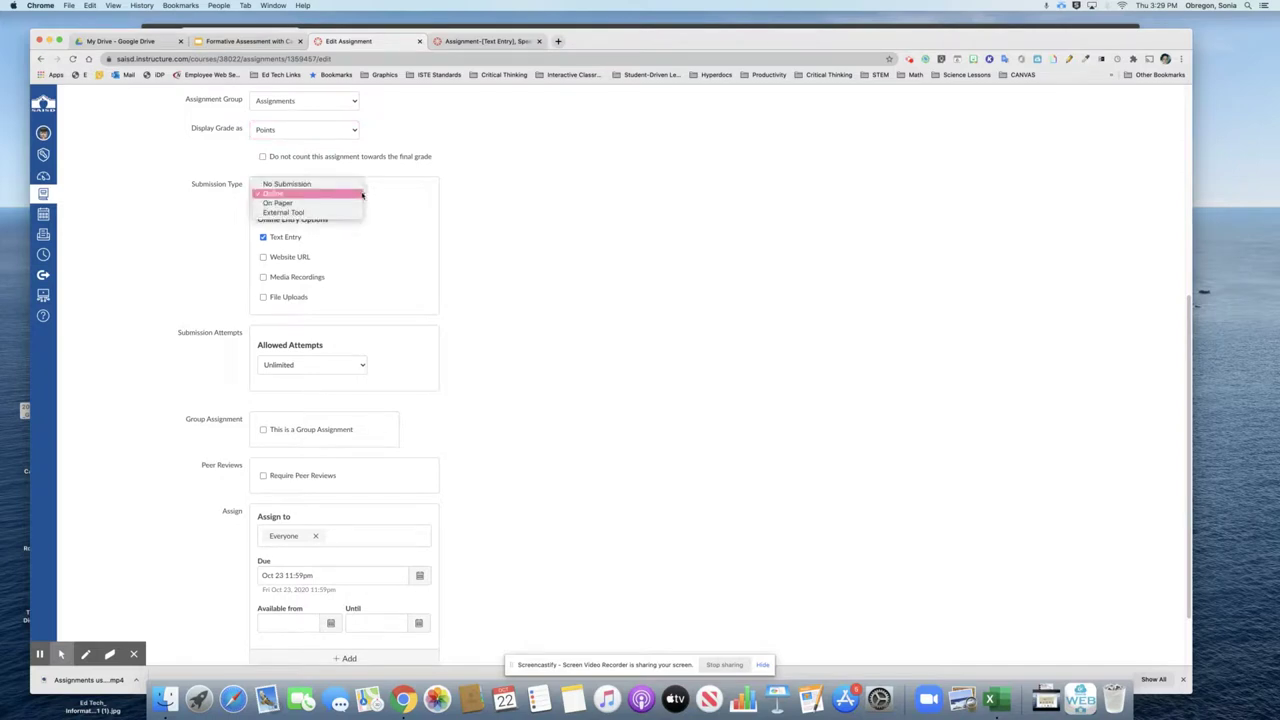
{"action": "left_click", "coordinate": [335, 193]}
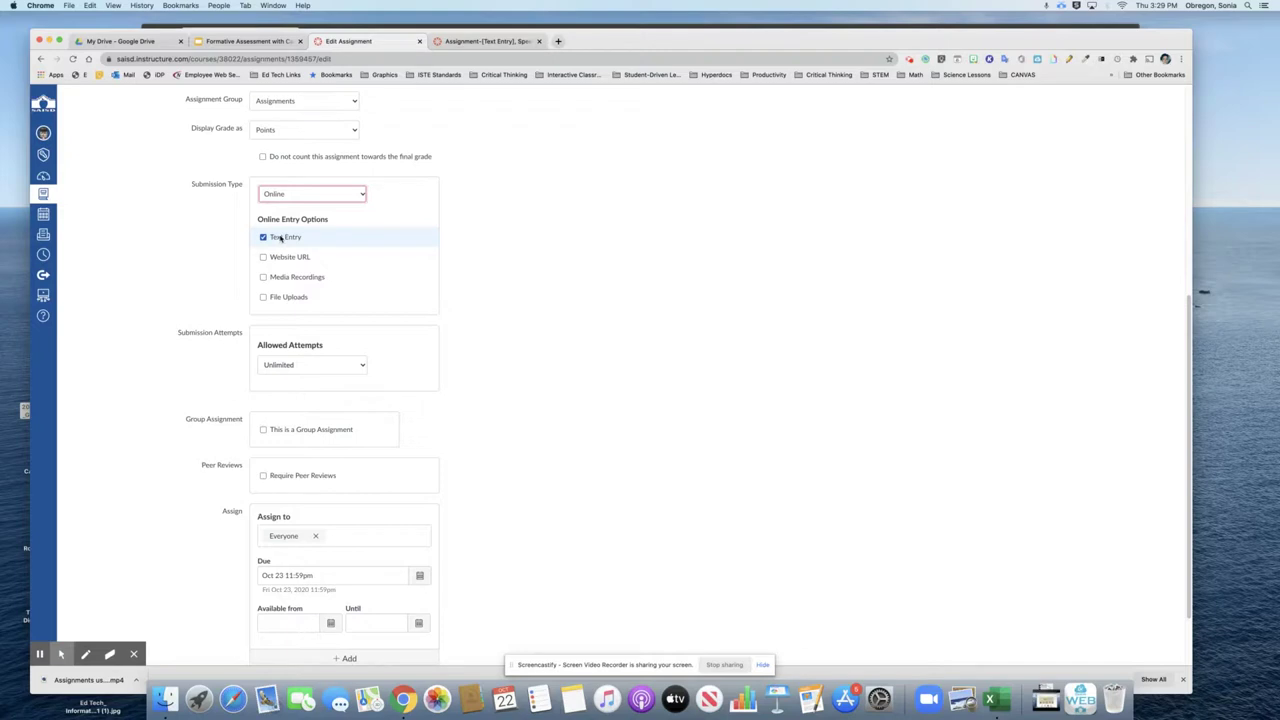
- Set the allowed submission attempts to Limited with 3 attempts and save the assignment
{"action": "scroll", "coordinate": [397, 349], "scroll_direction": "down", "scroll_amount": 2}
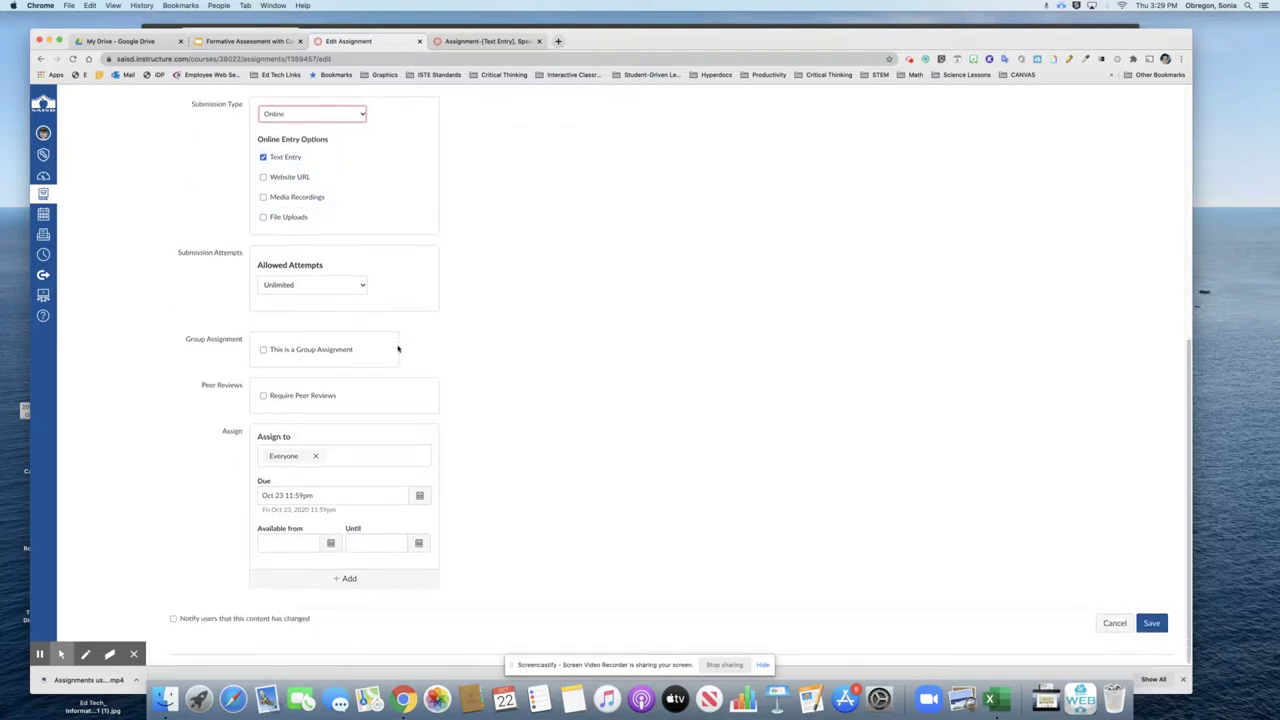
{"action": "left_click", "coordinate": [362, 286]}
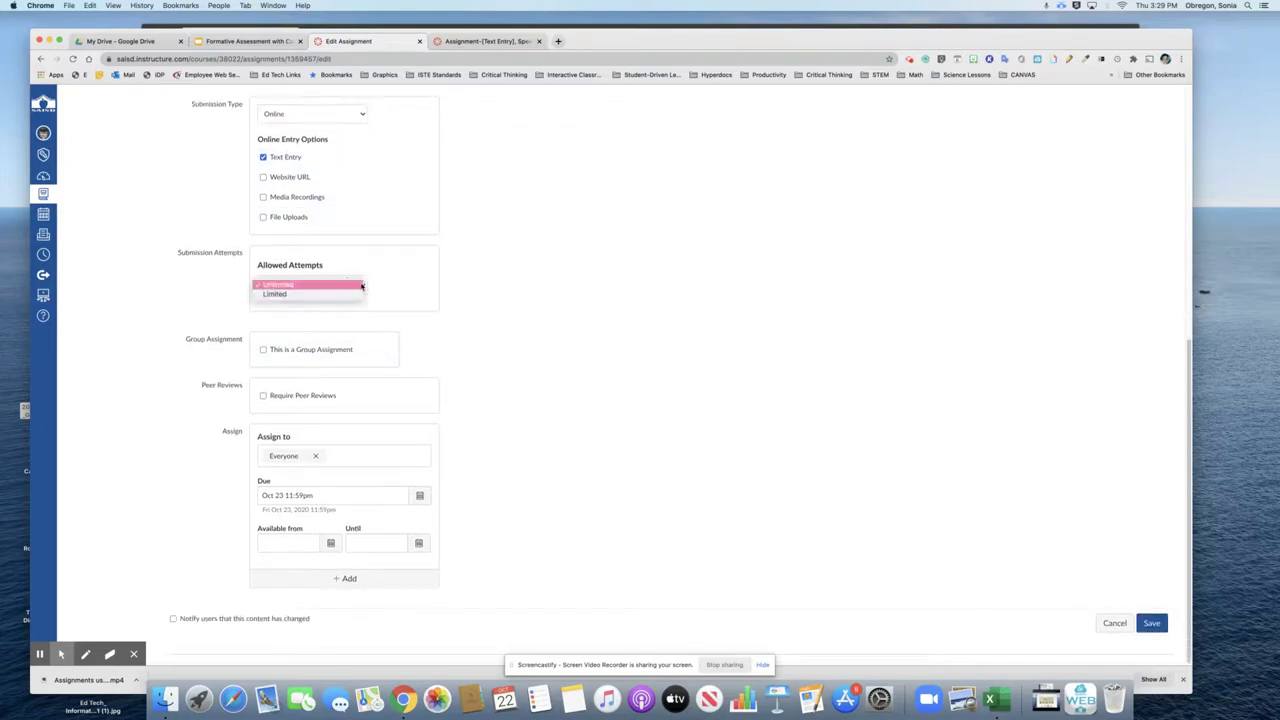
{"action": "left_click", "coordinate": [309, 295]}
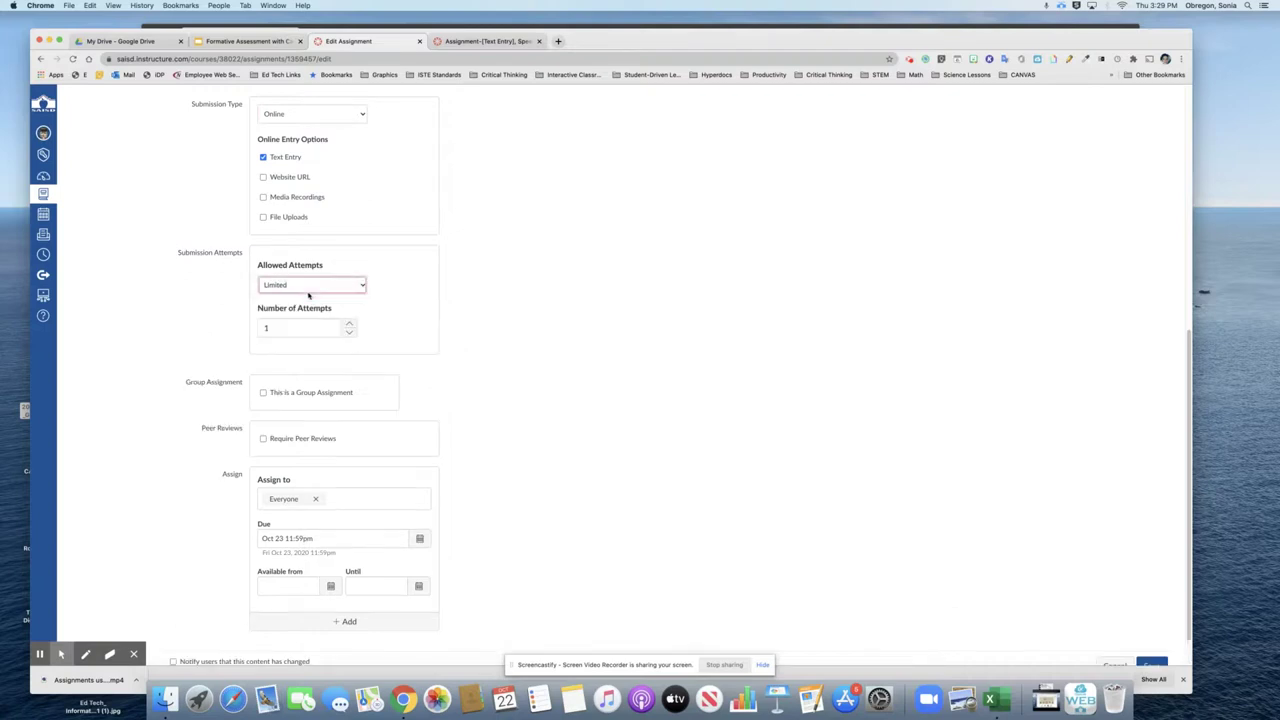
{"action": "left_click", "coordinate": [350, 325]}
{"action": "left_click", "coordinate": [350, 325]}
{"action": "scroll", "coordinate": [413, 340], "scroll_direction": "down", "scroll_amount": 1}
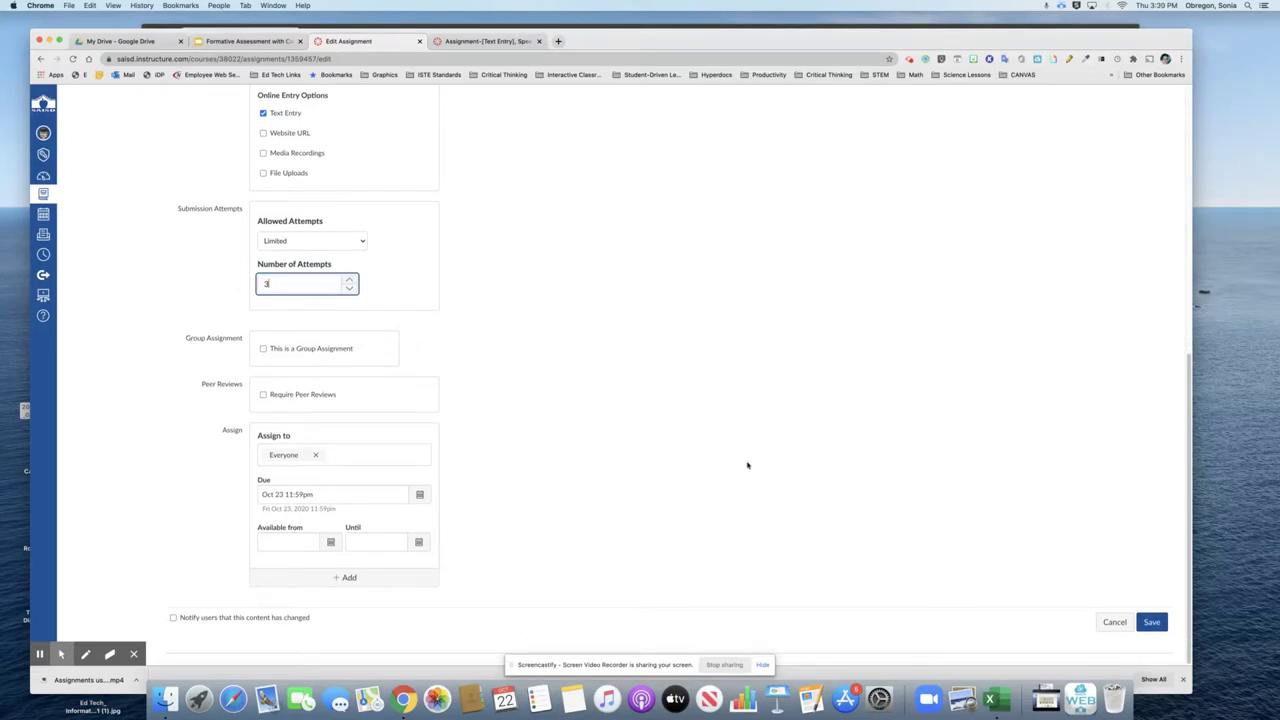
{"action": "left_click", "coordinate": [1152, 622]}
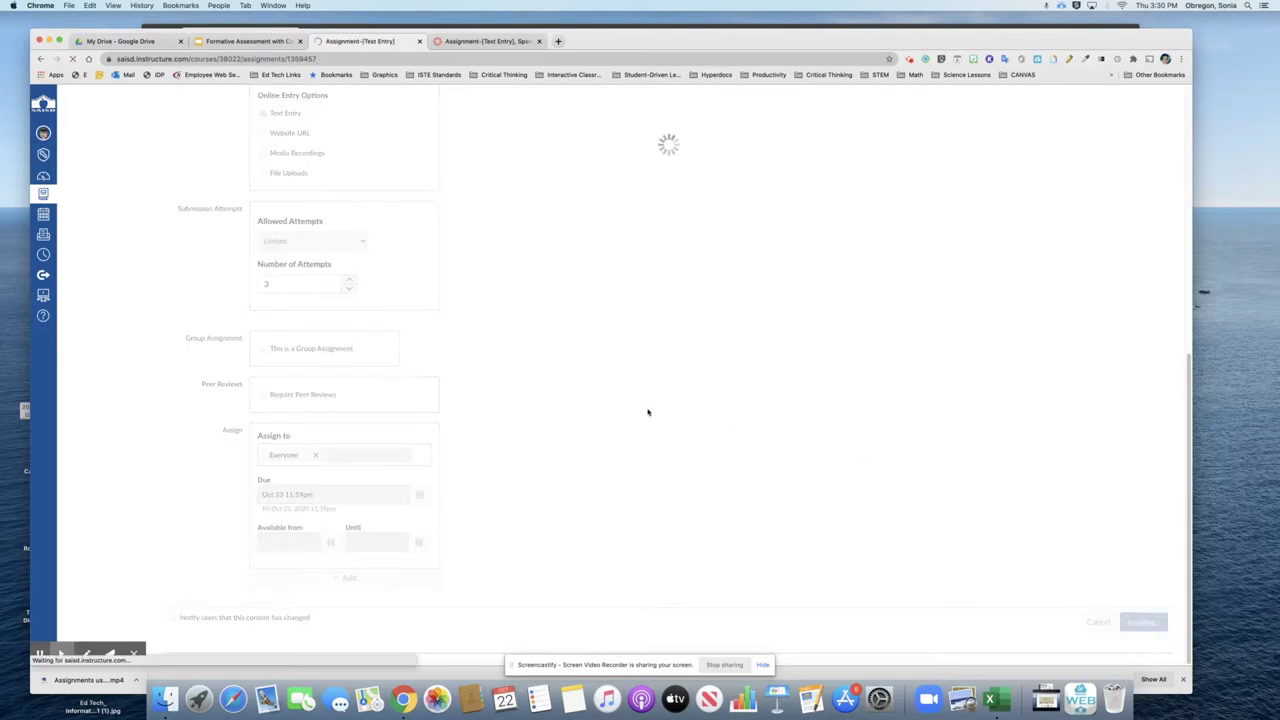